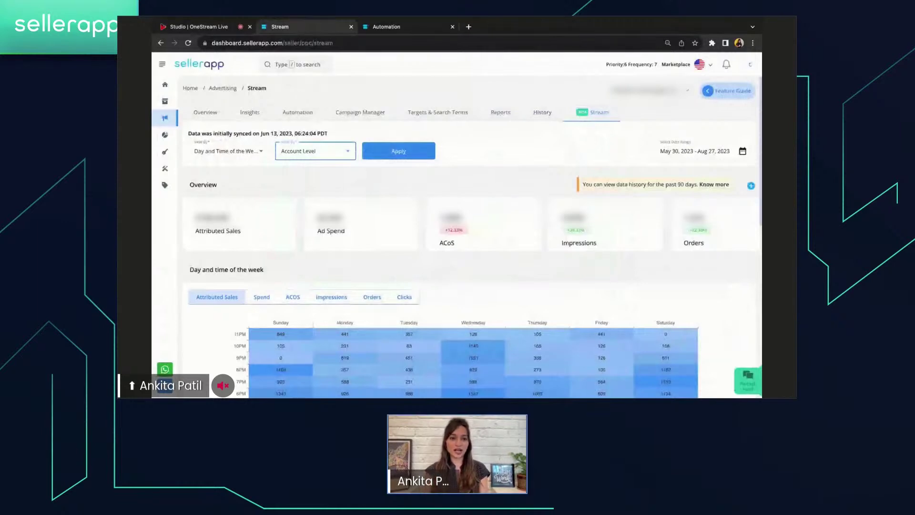
click(162, 64)
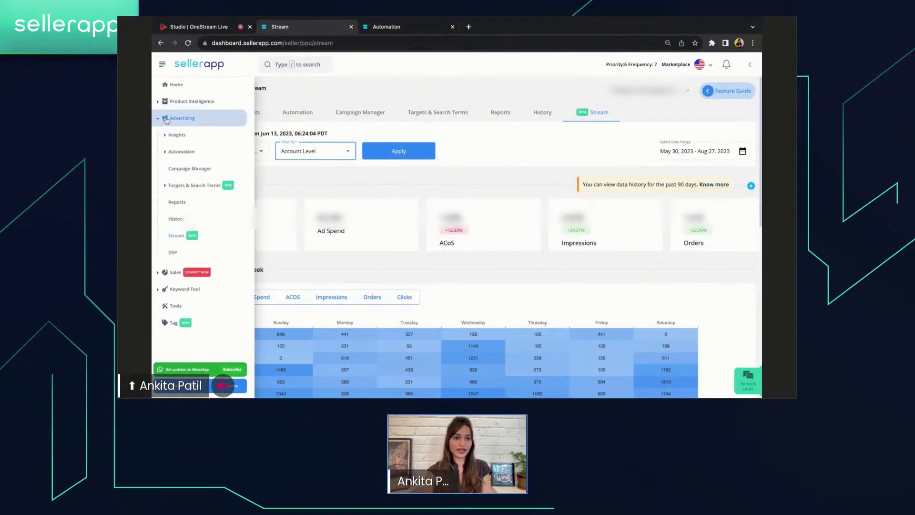
click(176, 236)
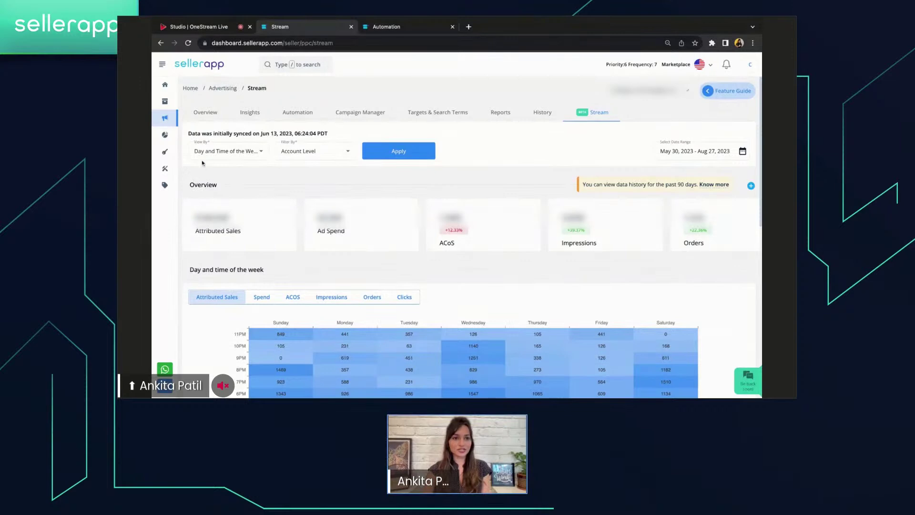
click(255, 152)
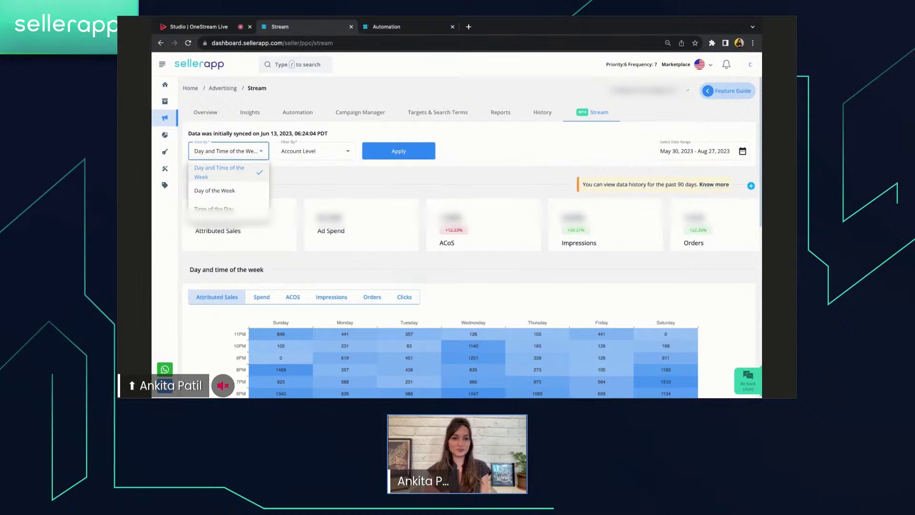
click(346, 151)
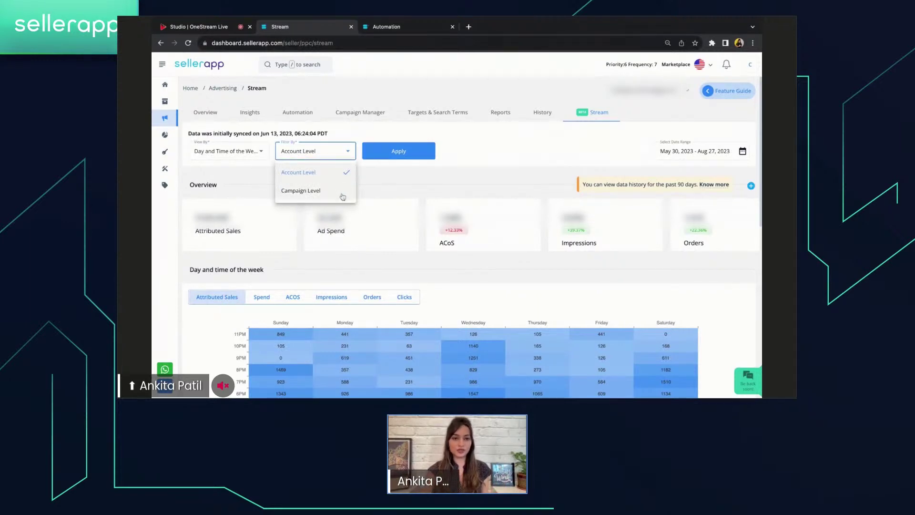
click(392, 173)
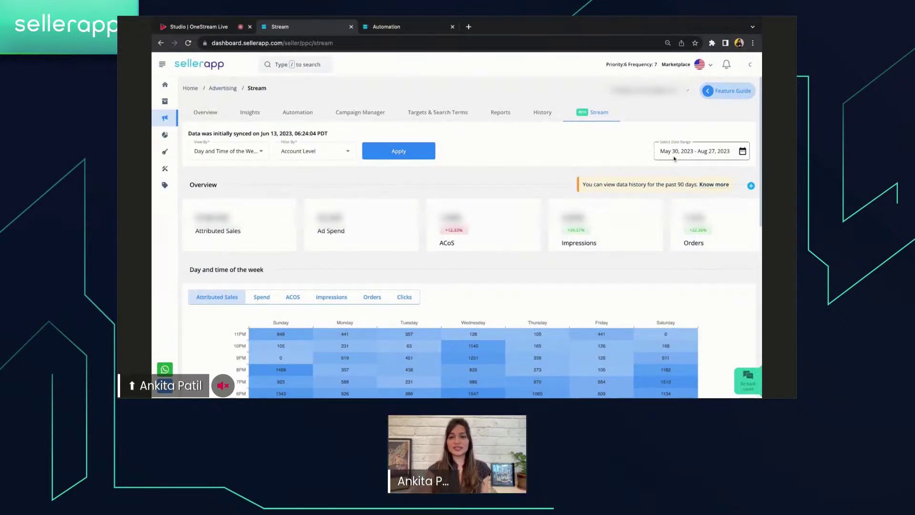
click(683, 152)
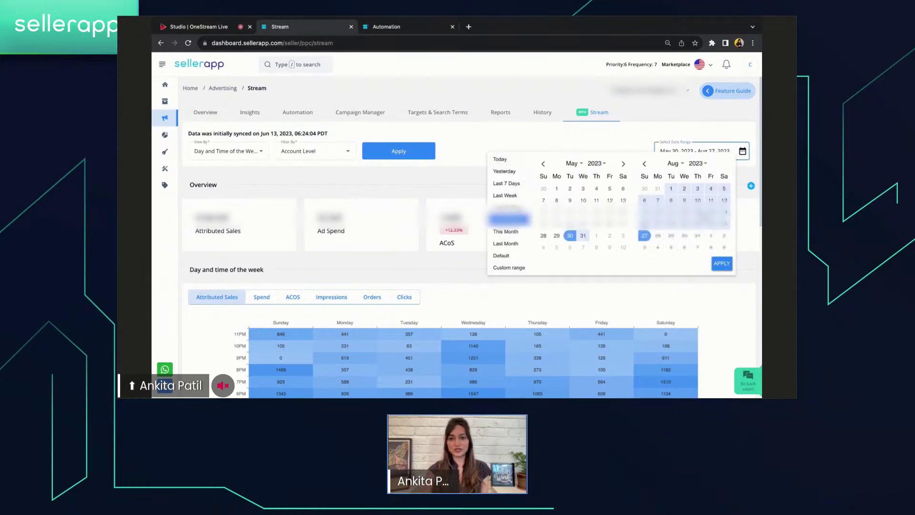
click(635, 142)
scroll(634, 142, down, 2)
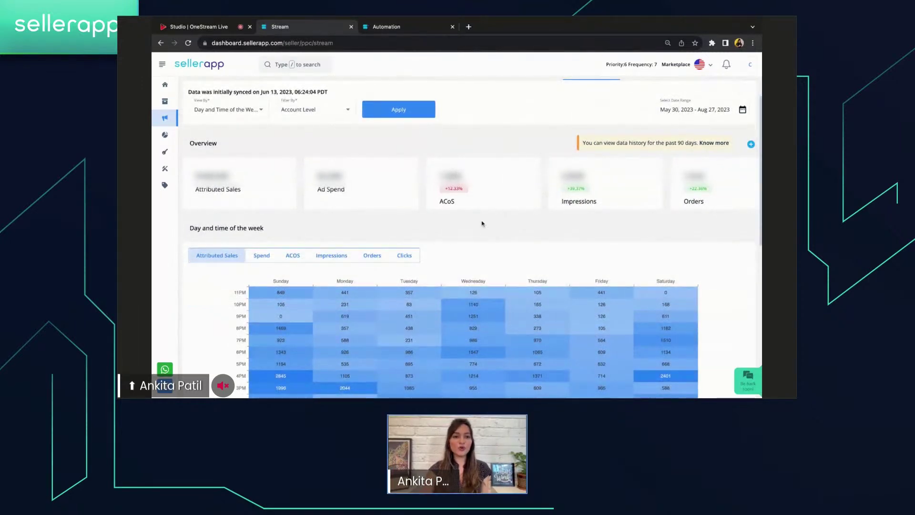
scroll(482, 222, down, 1)
scroll(482, 223, down, 1)
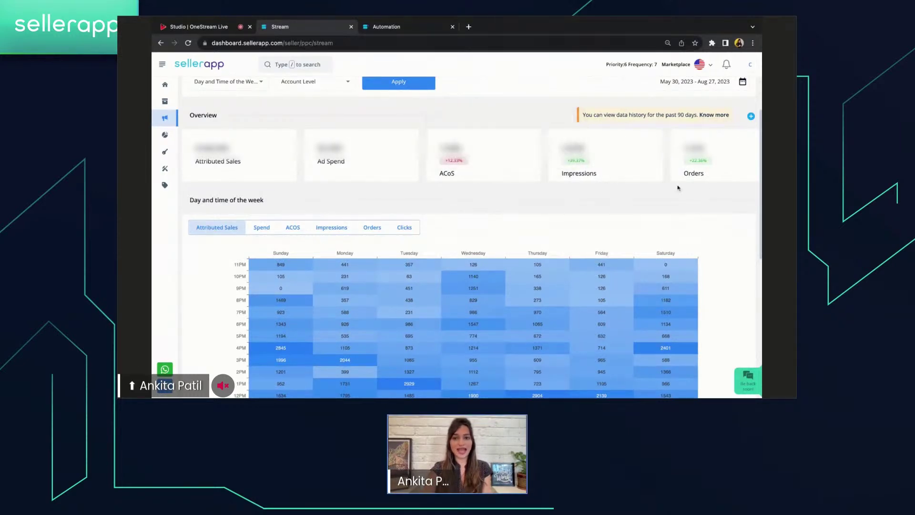
scroll(546, 214, down, 2)
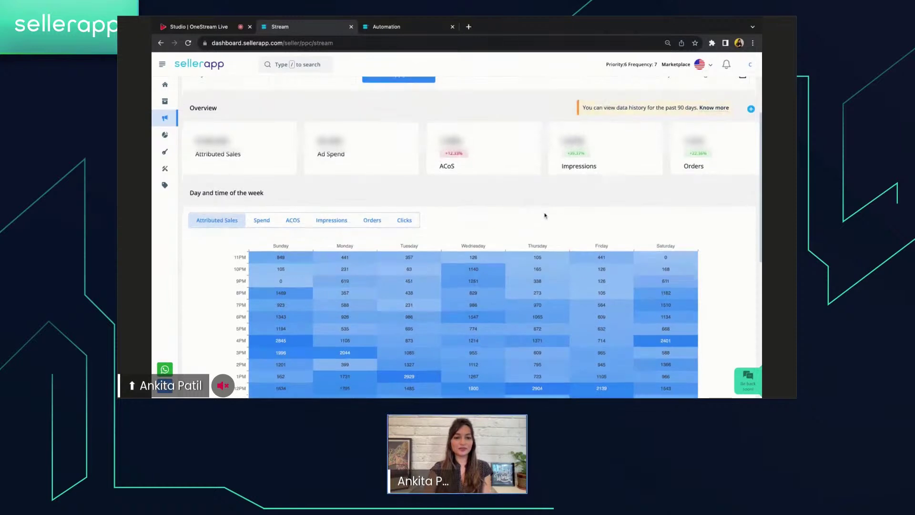
scroll(546, 216, down, 3)
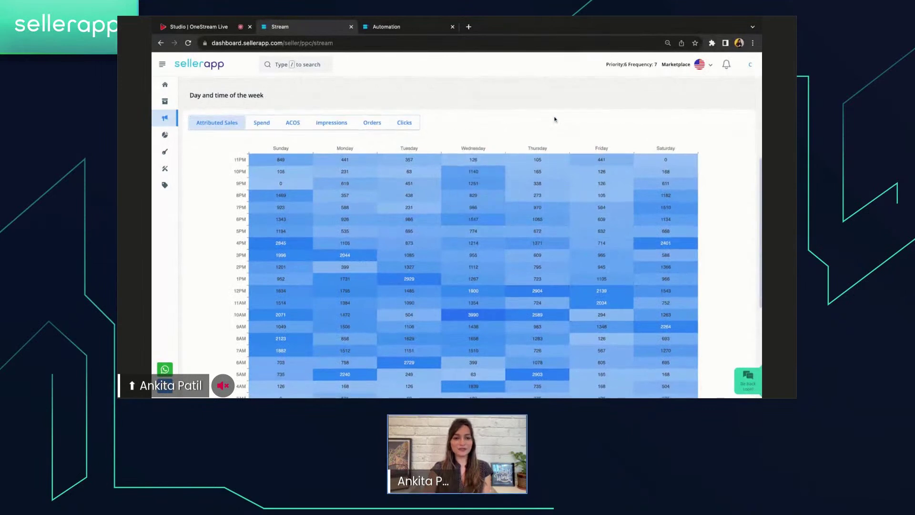
scroll(555, 119, down, 1)
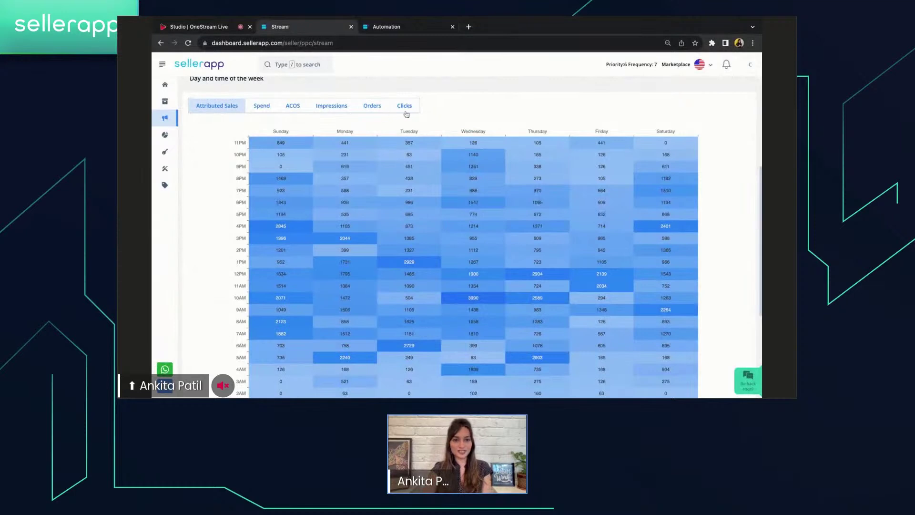
scroll(519, 133, down, 1)
scroll(518, 130, down, 4)
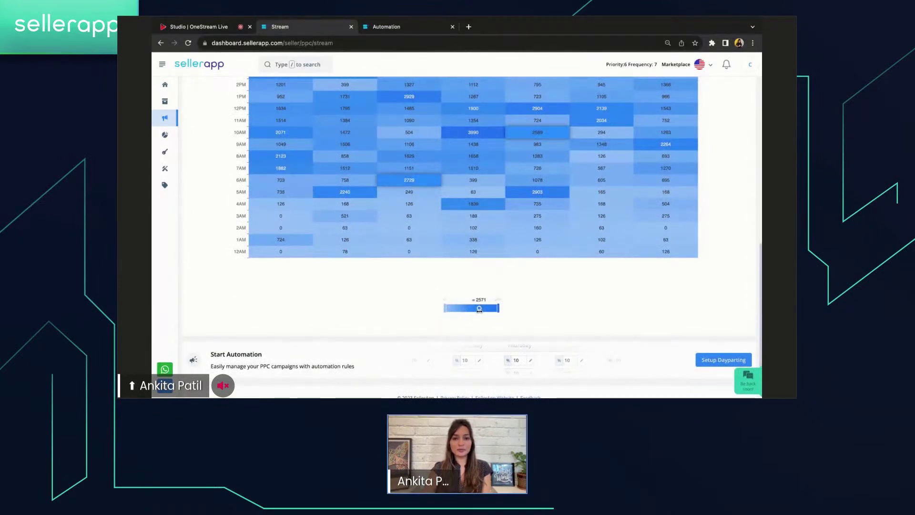
scroll(479, 309, up, 1)
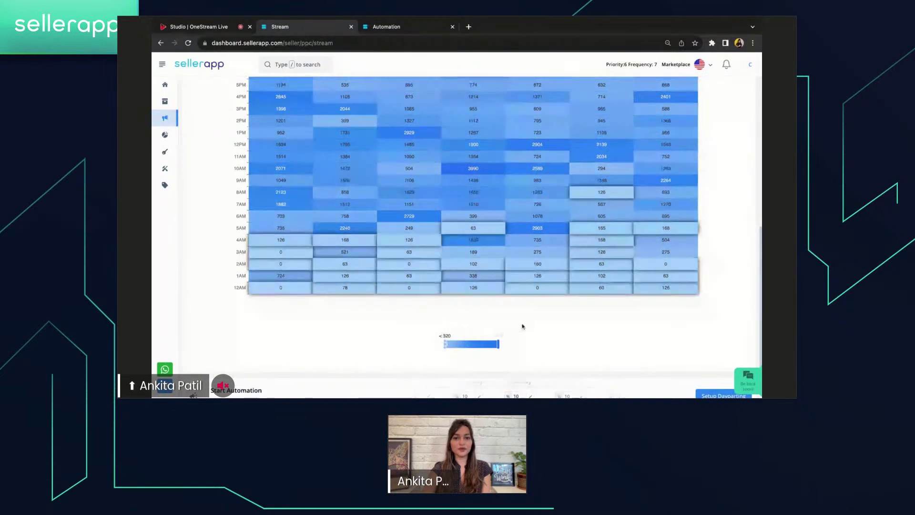
scroll(535, 323, up, 7)
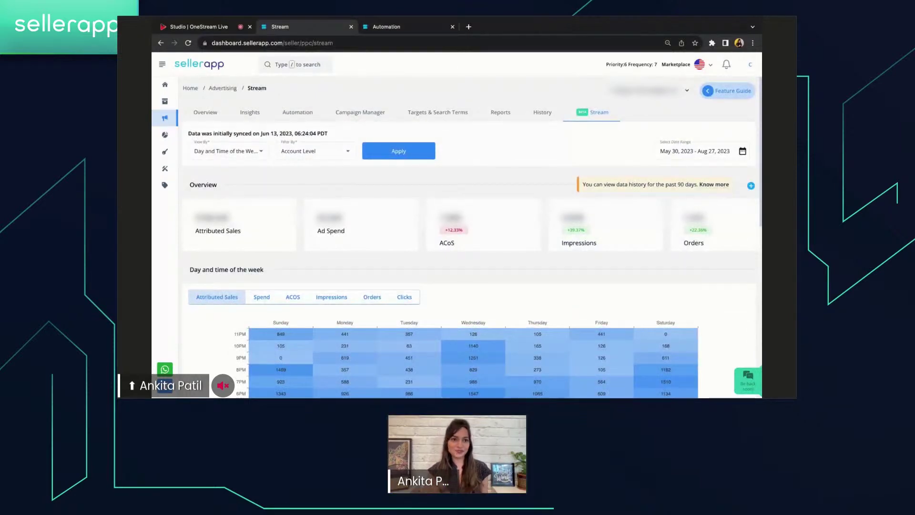
click(262, 151)
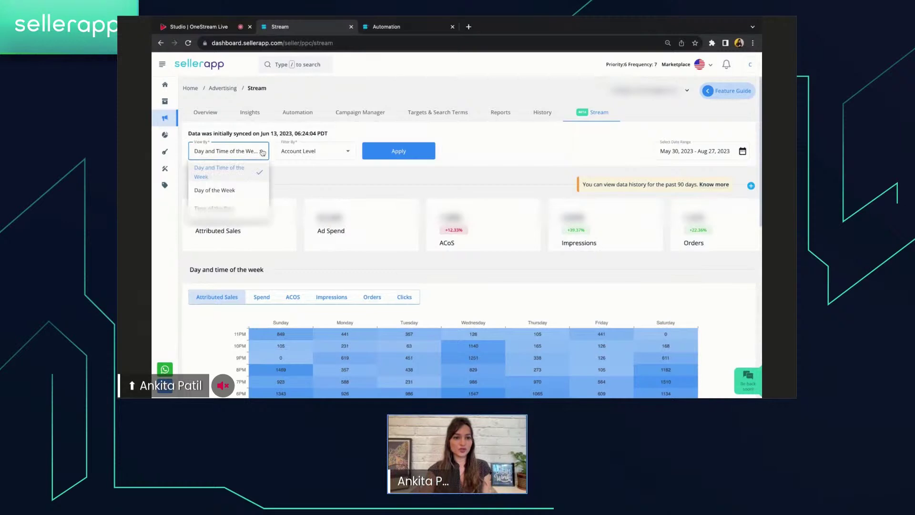
click(244, 174)
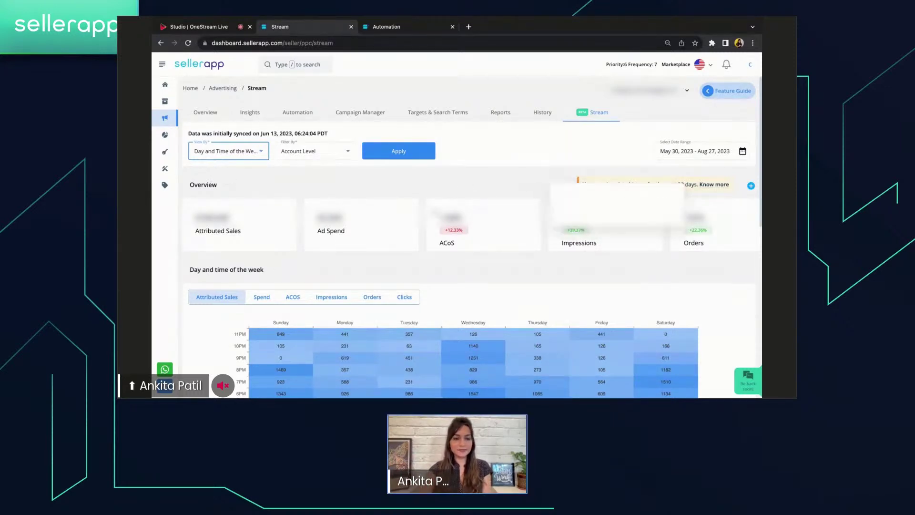
scroll(426, 255, down, 3)
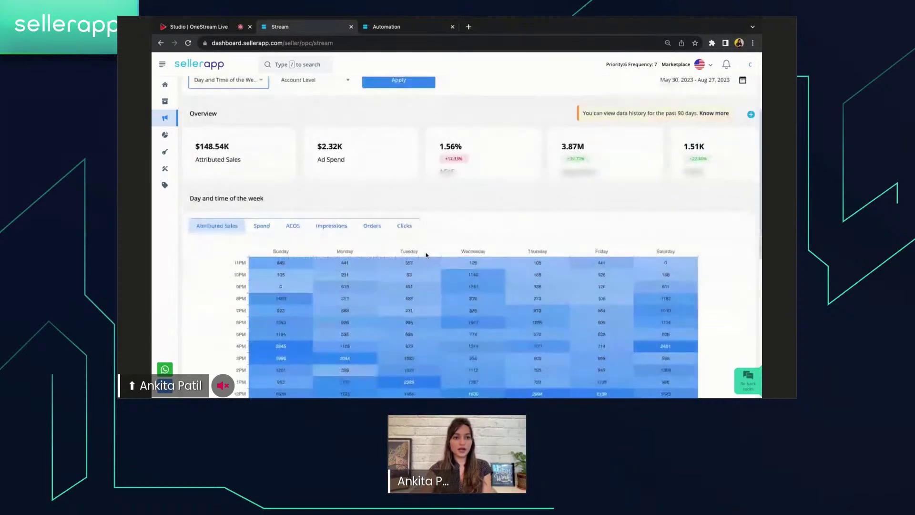
scroll(426, 256, down, 1)
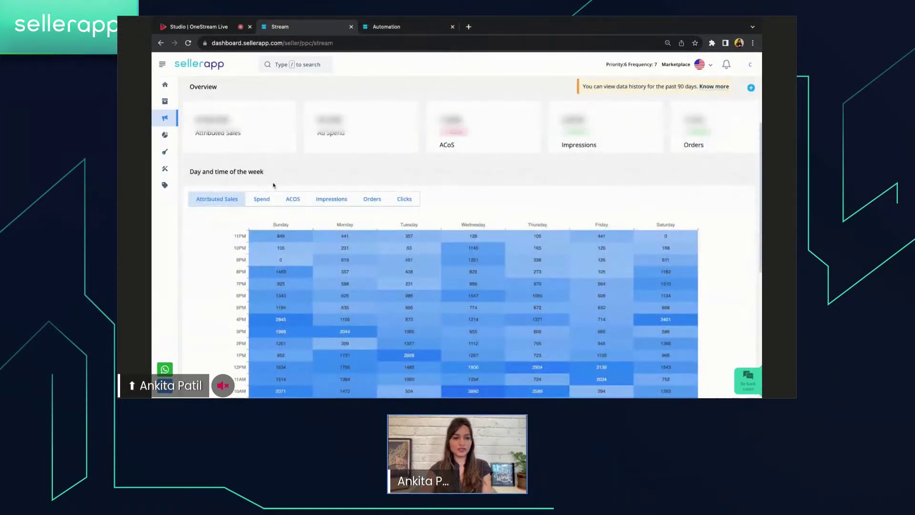
scroll(221, 214, down, 5)
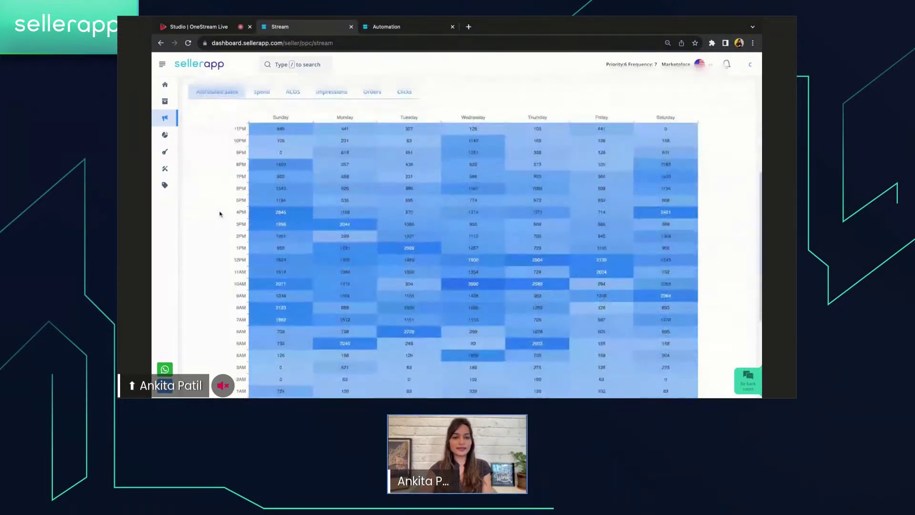
scroll(445, 238, down, 1)
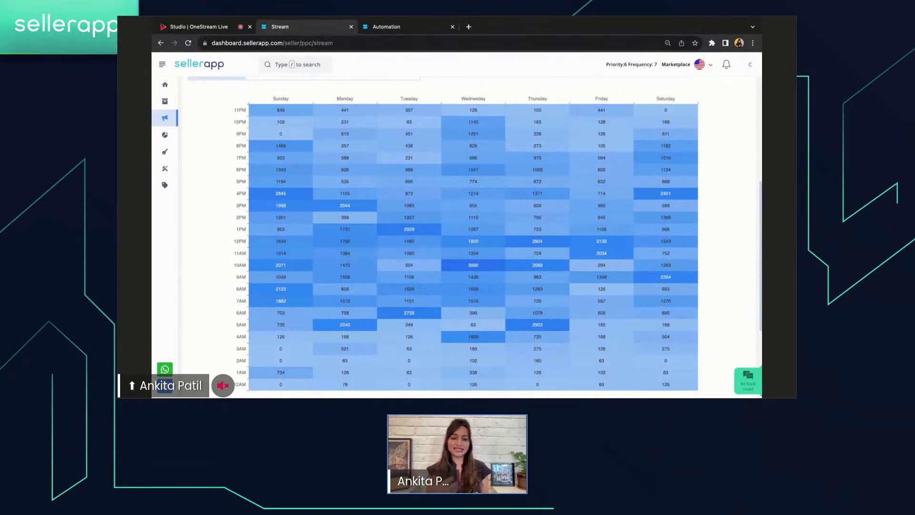
scroll(467, 239, down, 3)
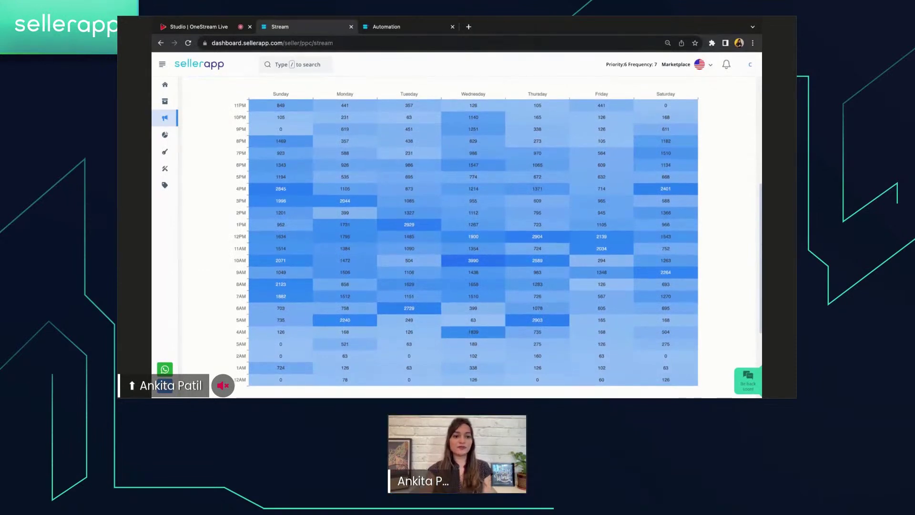
scroll(242, 317, down, 2)
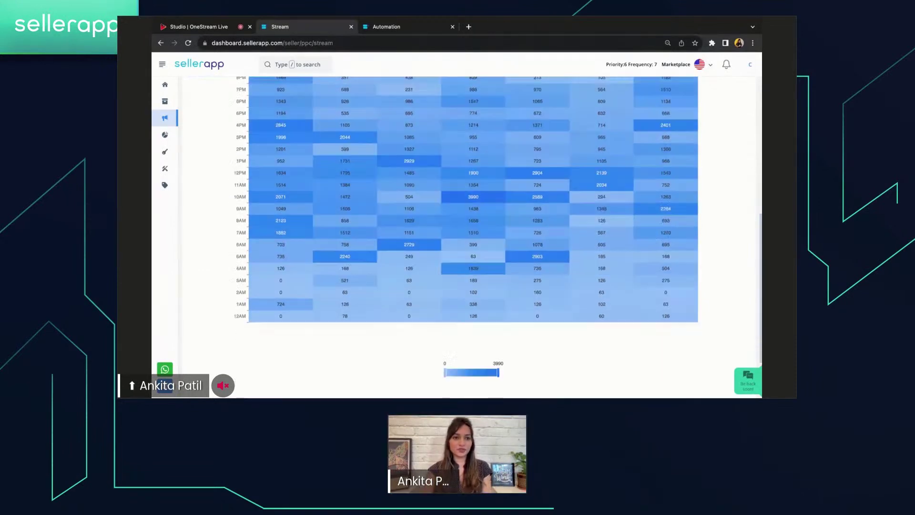
scroll(226, 267, up, 5)
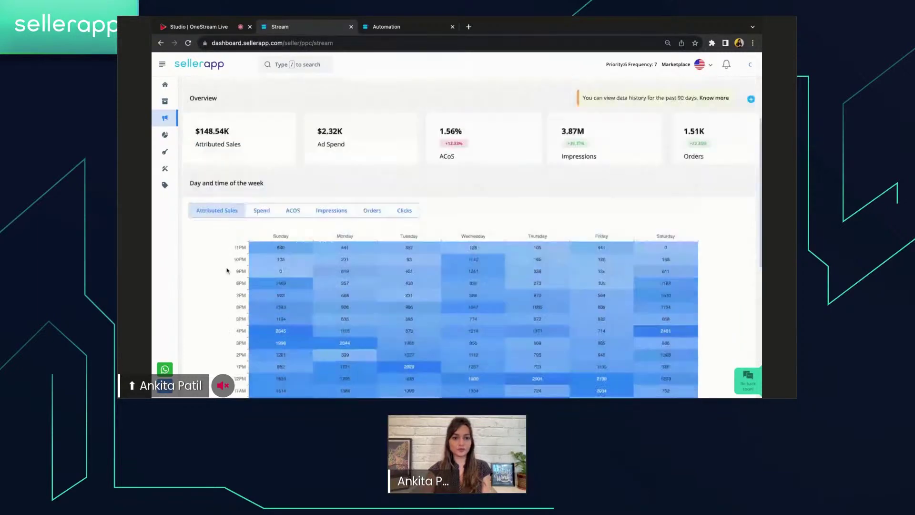
scroll(481, 191, down, 4)
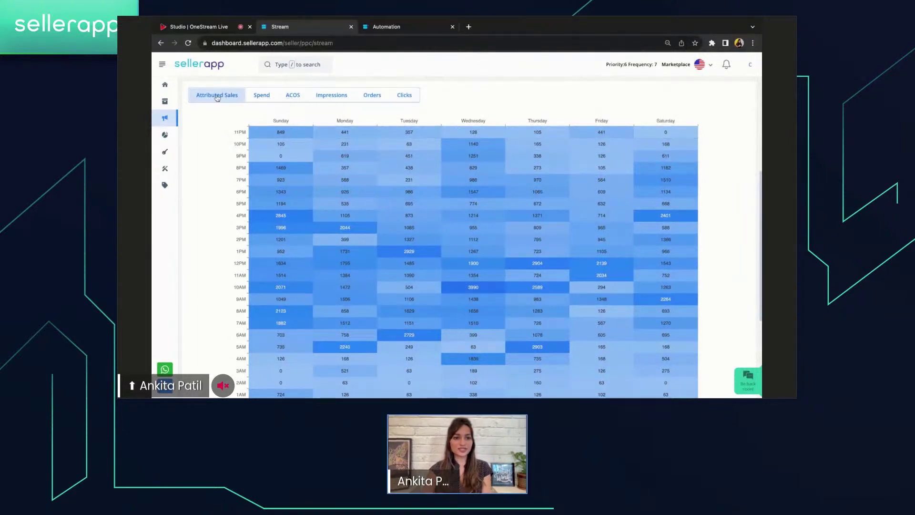
Cycle the heatmap through Spend, ACOS, Impressions and Orders, ending on Clicks (peak 247, Sunday 10AM)
click(263, 95)
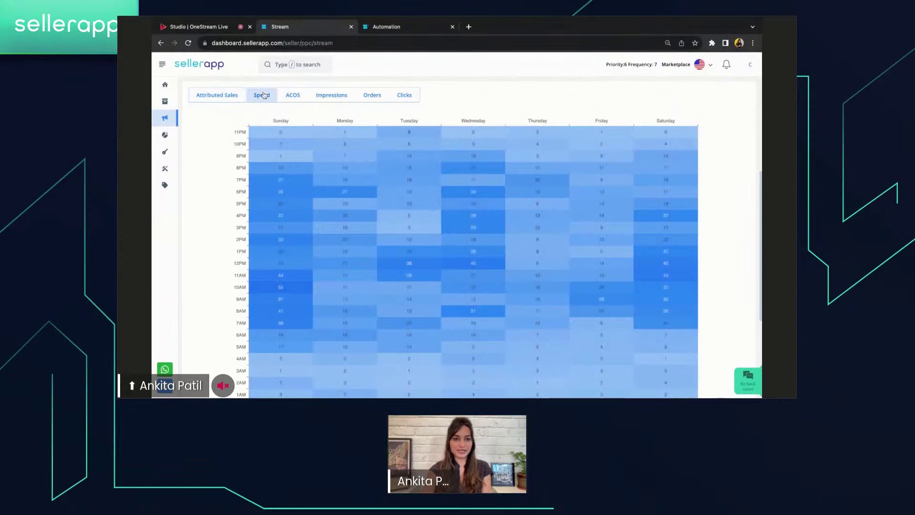
click(298, 98)
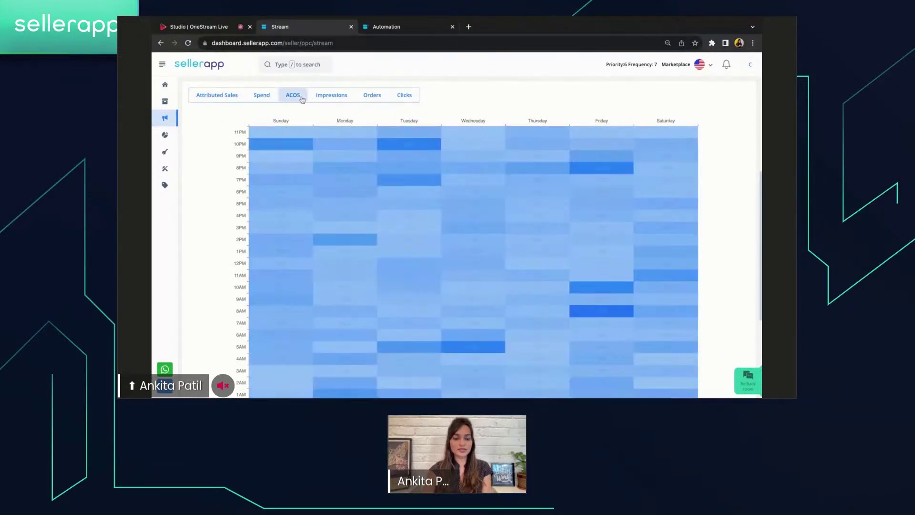
click(334, 100)
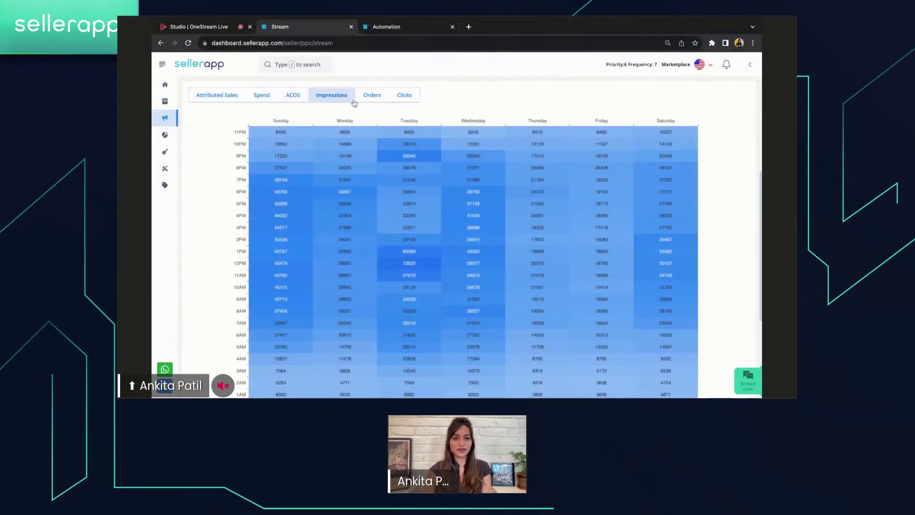
click(371, 99)
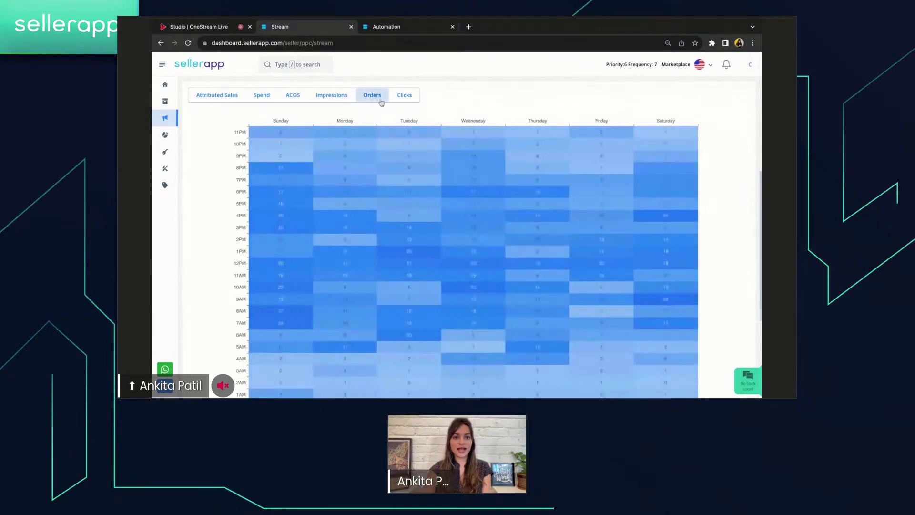
click(416, 99)
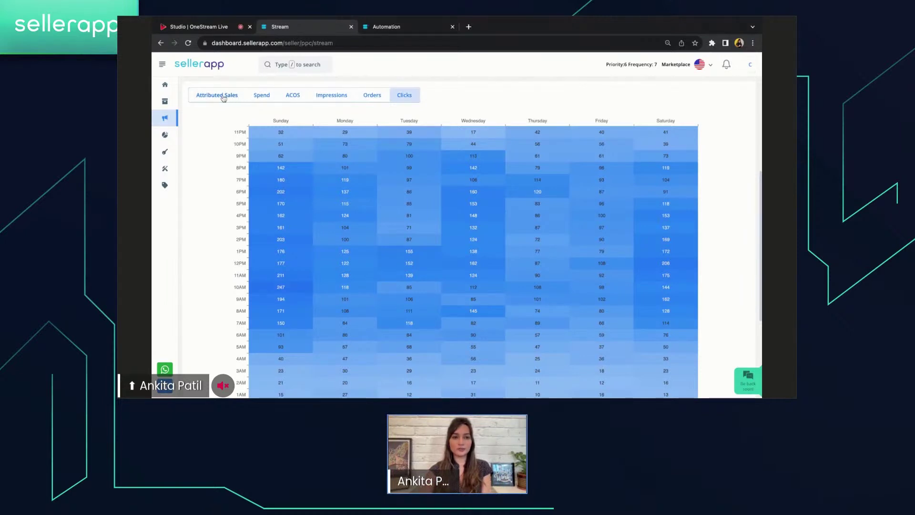
Switch the heatmap to Attributed Sales and read hourly values, peaking at 3990 on Wednesday 10AM
click(223, 98)
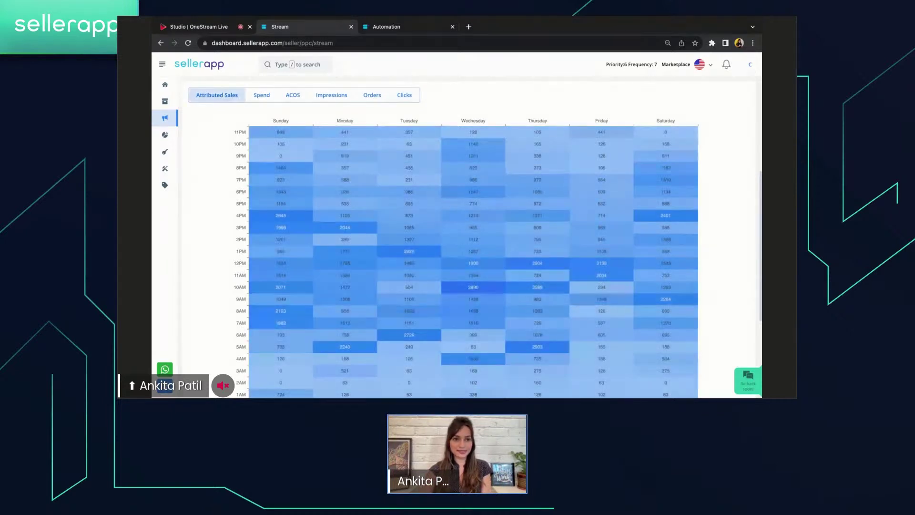
mouse_move(256, 135)
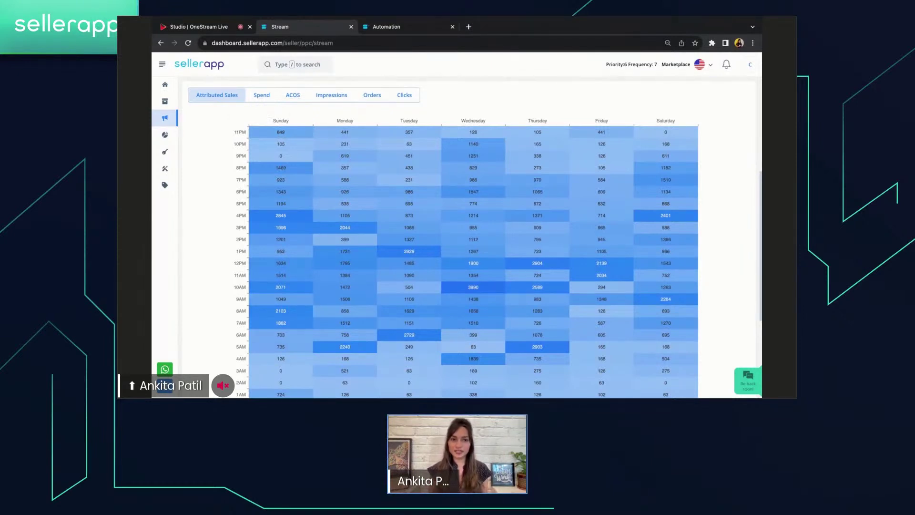
mouse_move(314, 138)
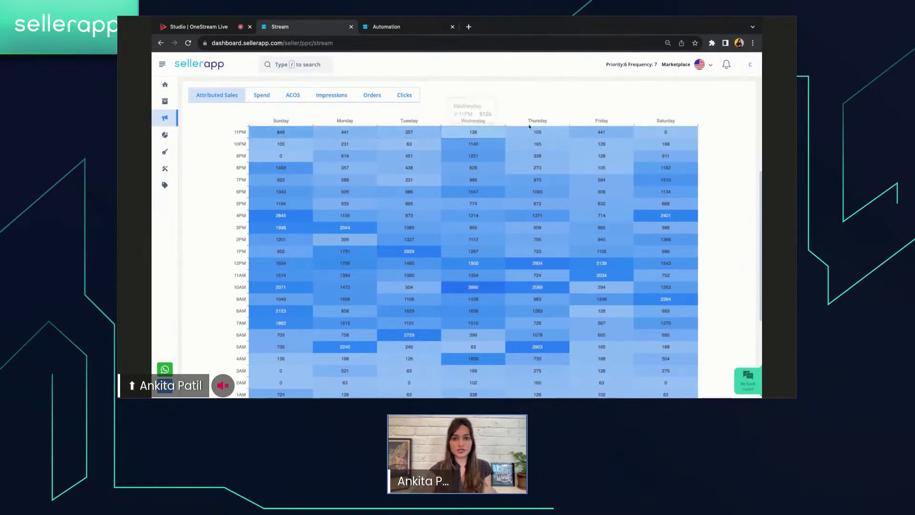
mouse_move(674, 137)
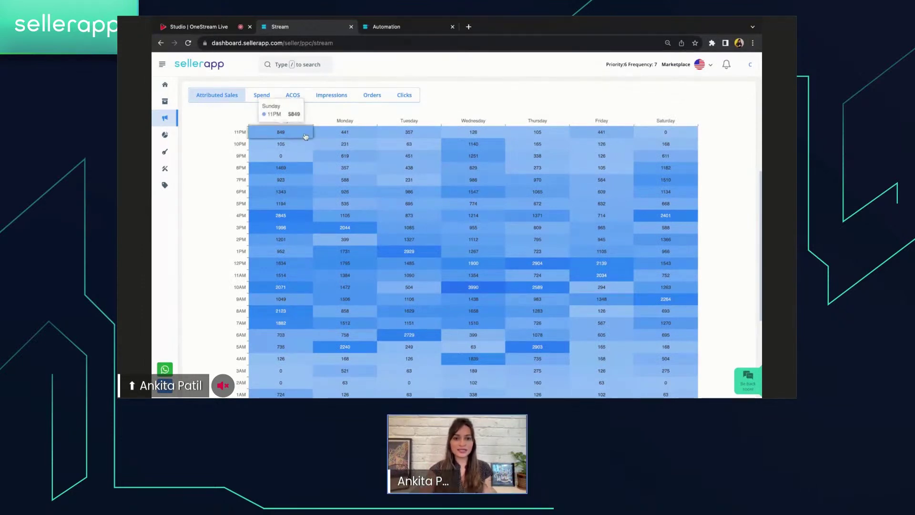
mouse_move(485, 128)
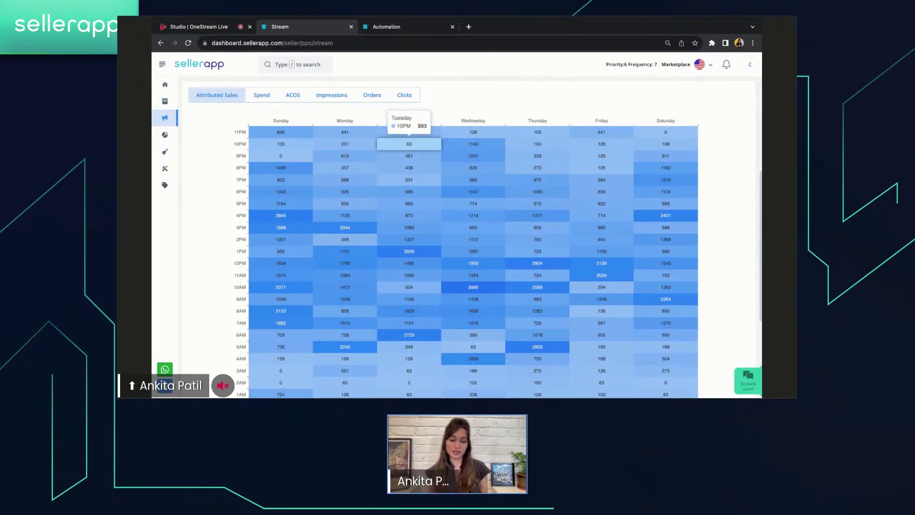
Set View By to Day of the Week and apply it
scroll(409, 144, up, 1)
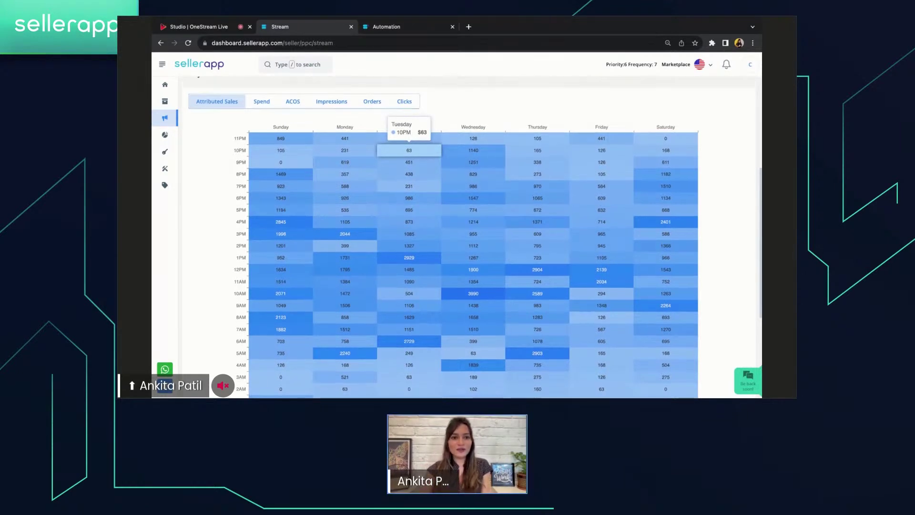
scroll(409, 163, up, 5)
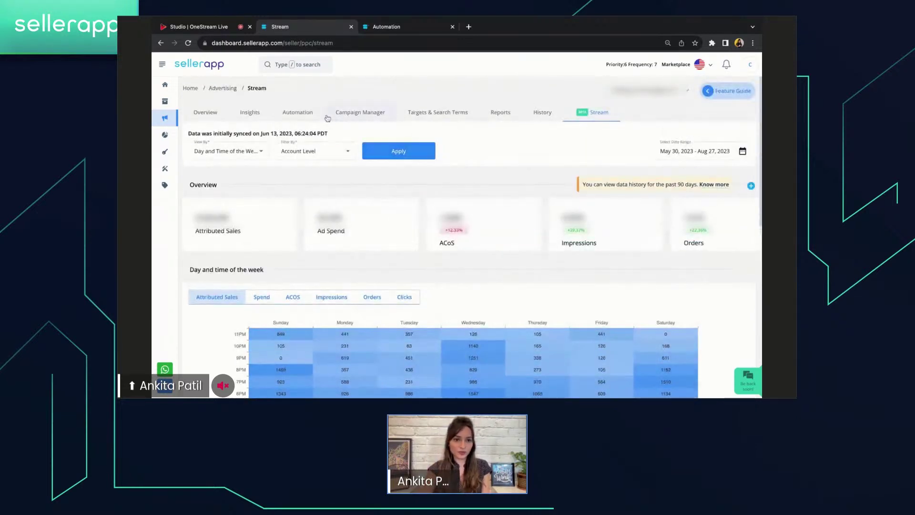
click(263, 150)
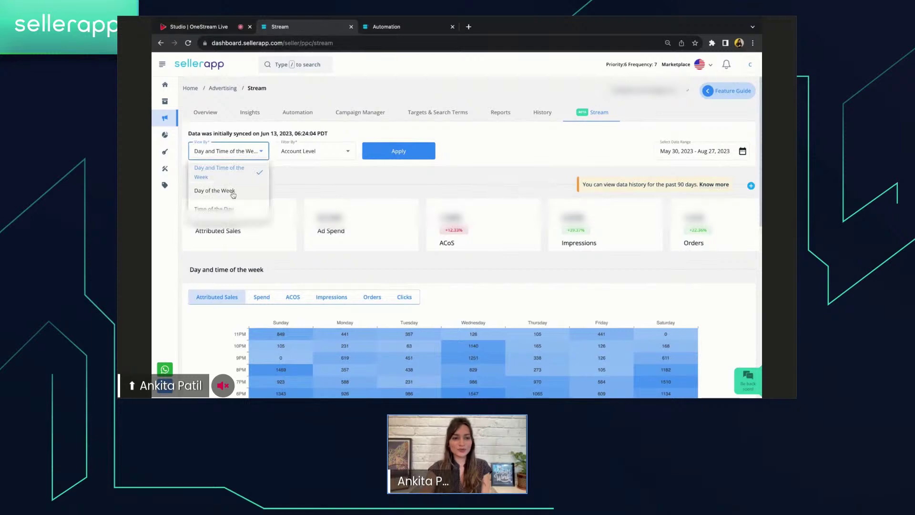
click(233, 191)
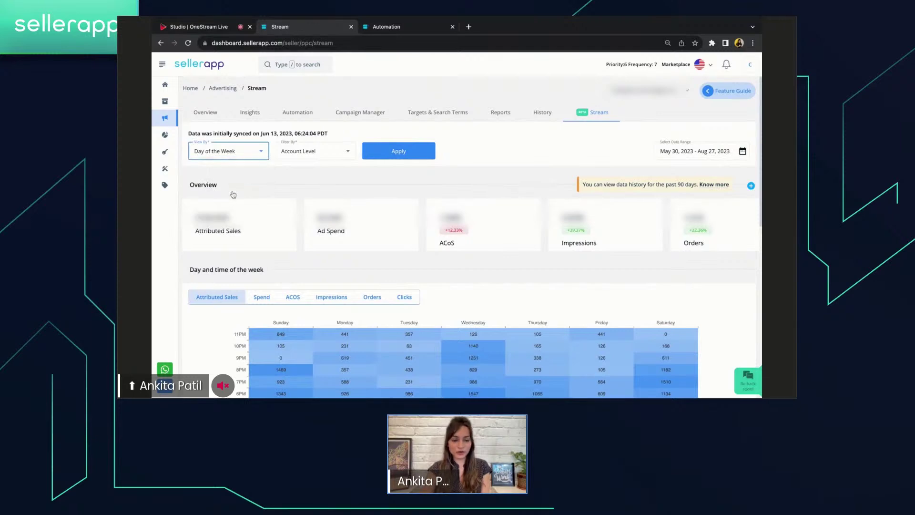
click(409, 155)
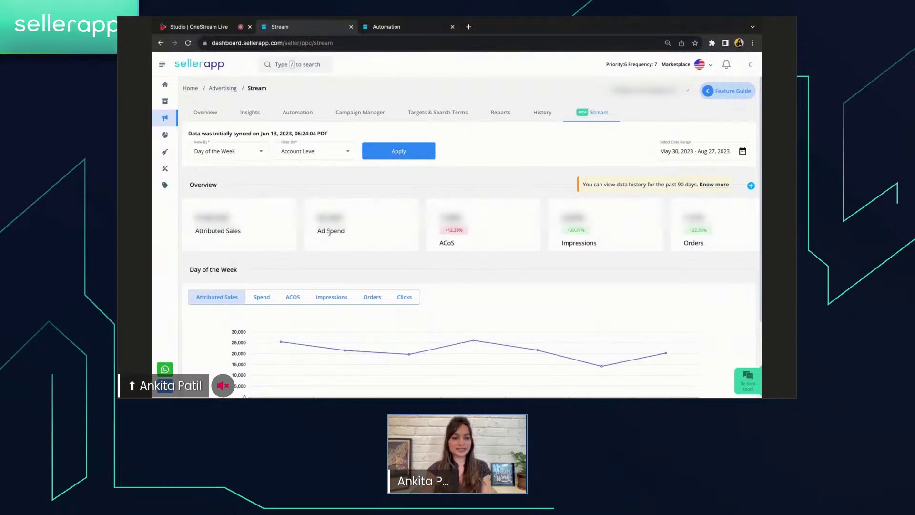
Chart Spend, ACOS, Impressions, Orders and Clicks by weekday, finishing on ACOS
scroll(329, 232, down, 3)
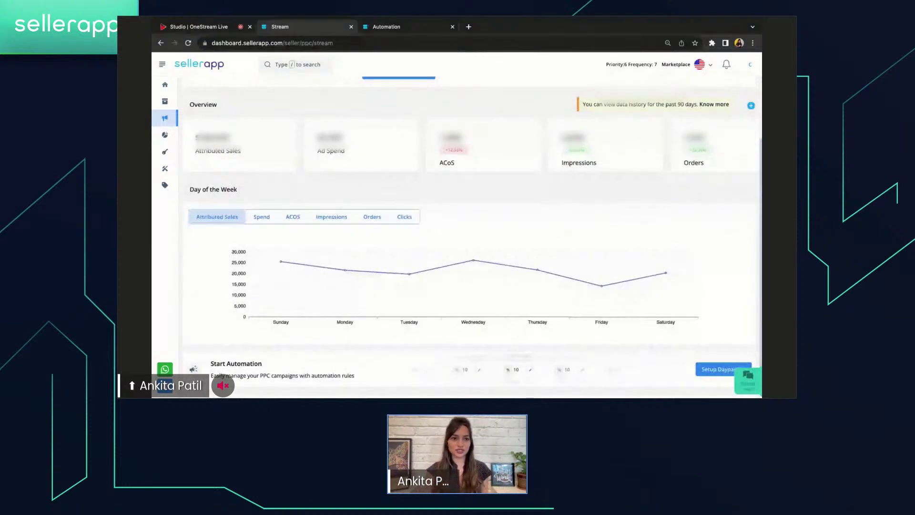
scroll(456, 238, down, 1)
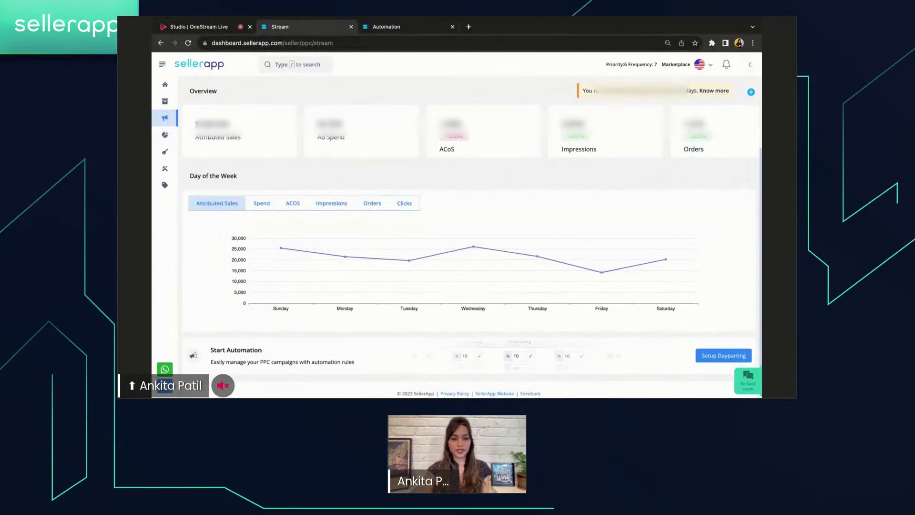
scroll(315, 306, down, 1)
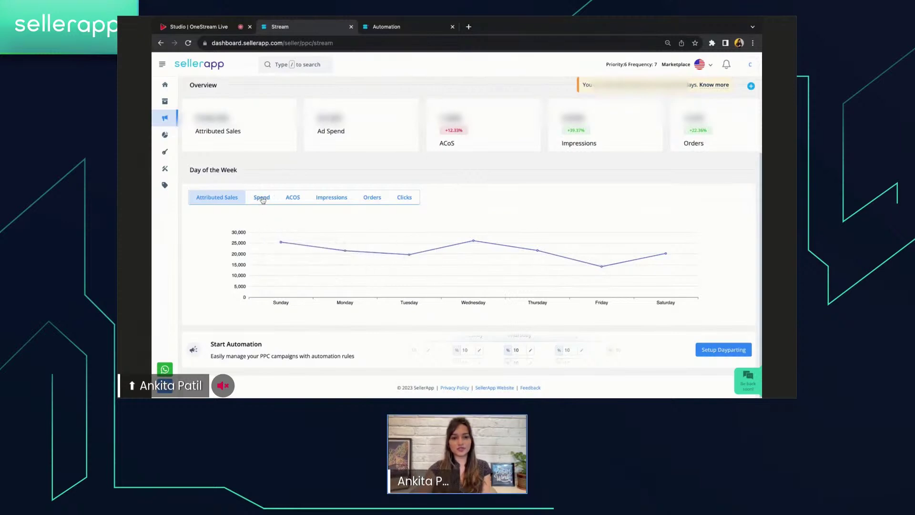
click(261, 198)
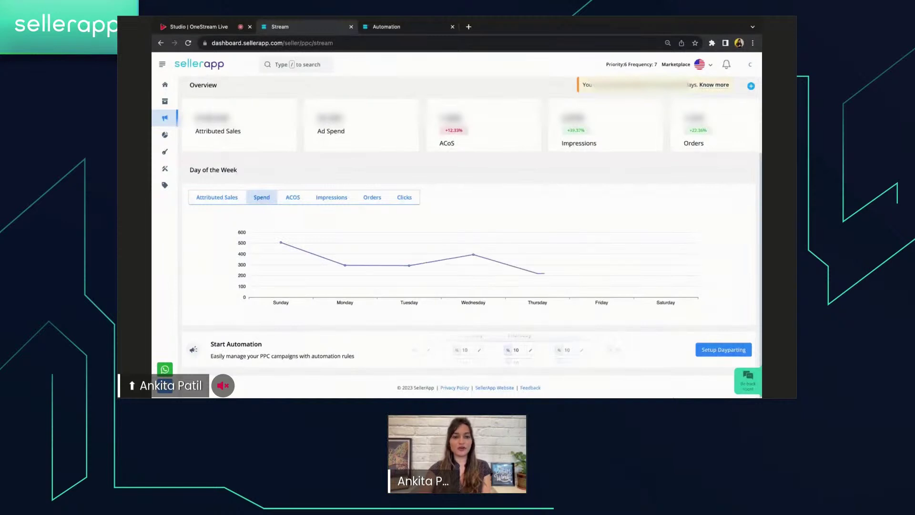
click(294, 199)
click(338, 200)
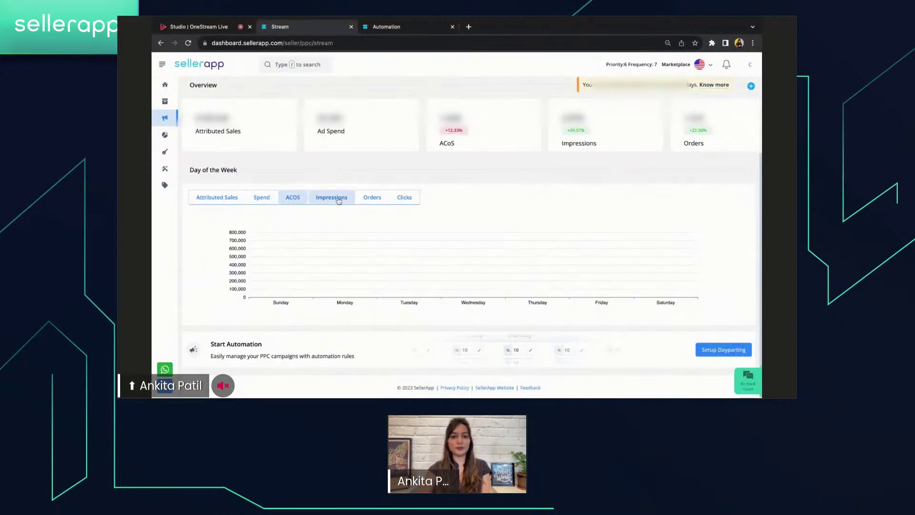
click(370, 201)
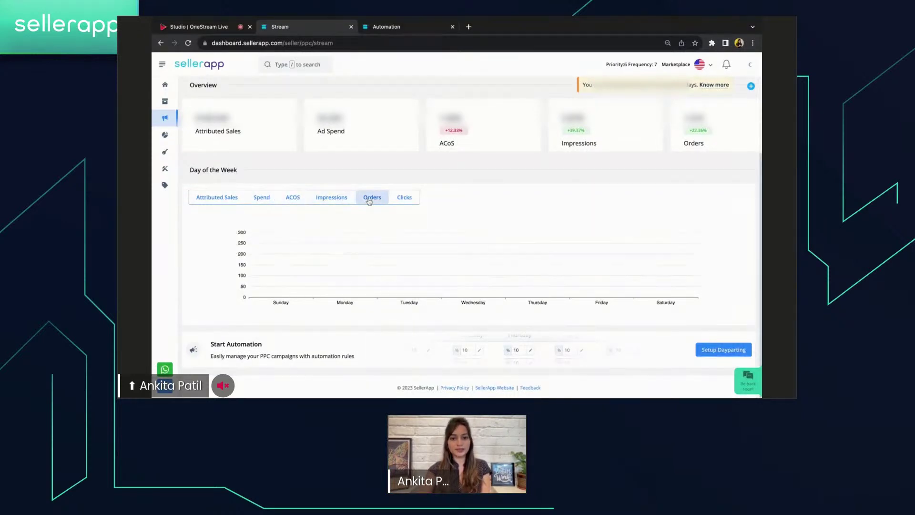
click(407, 203)
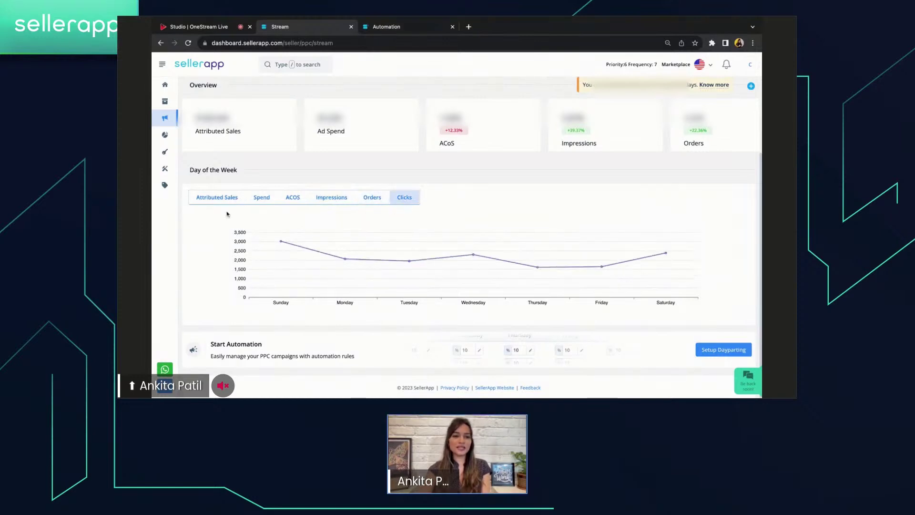
click(298, 202)
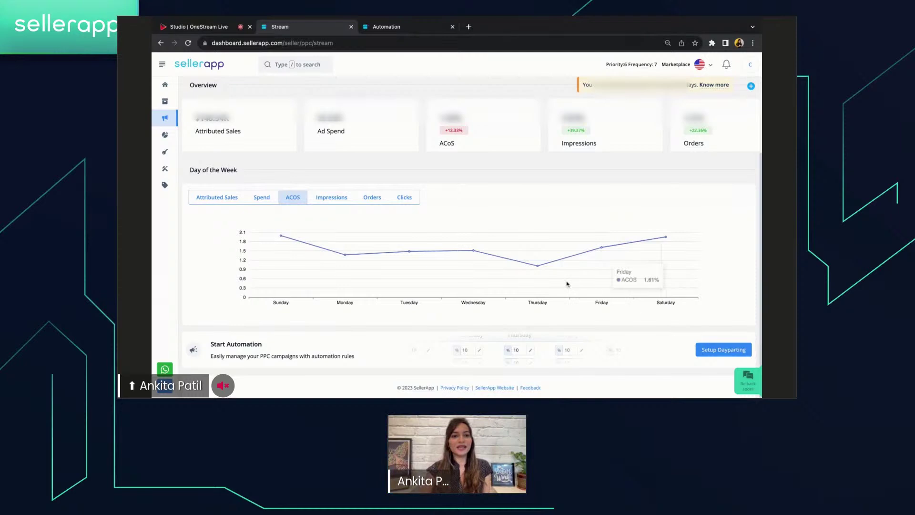
Set View By to Time of the Day, apply it, and view the hourly attributed sales chart
scroll(461, 215, up, 1)
scroll(461, 216, up, 5)
click(257, 152)
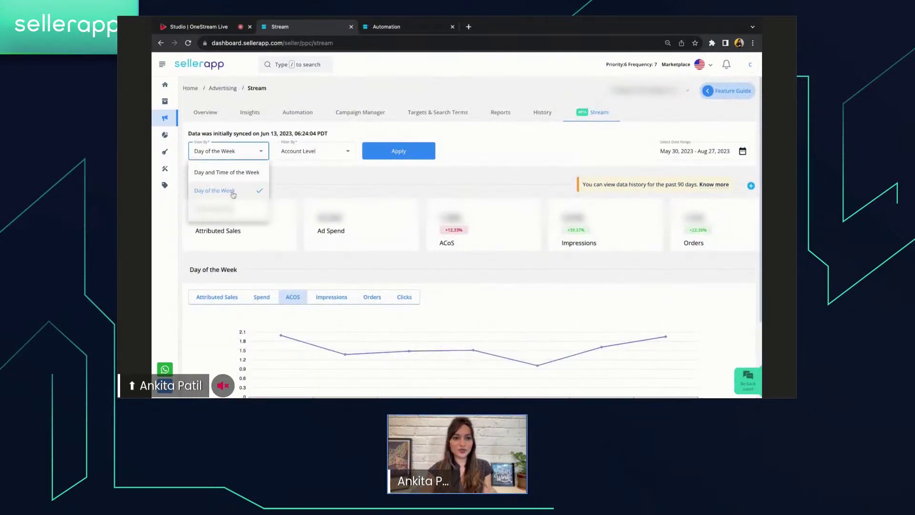
click(227, 210)
click(394, 156)
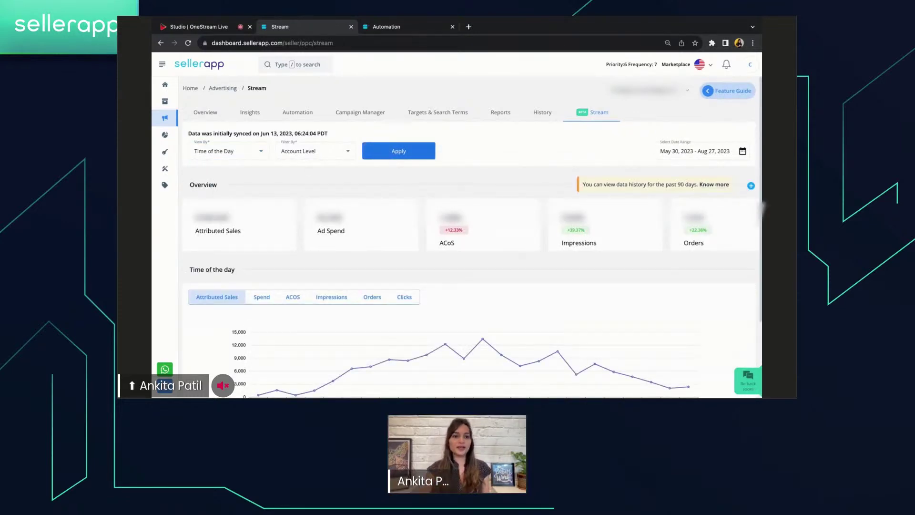
scroll(470, 238, down, 1)
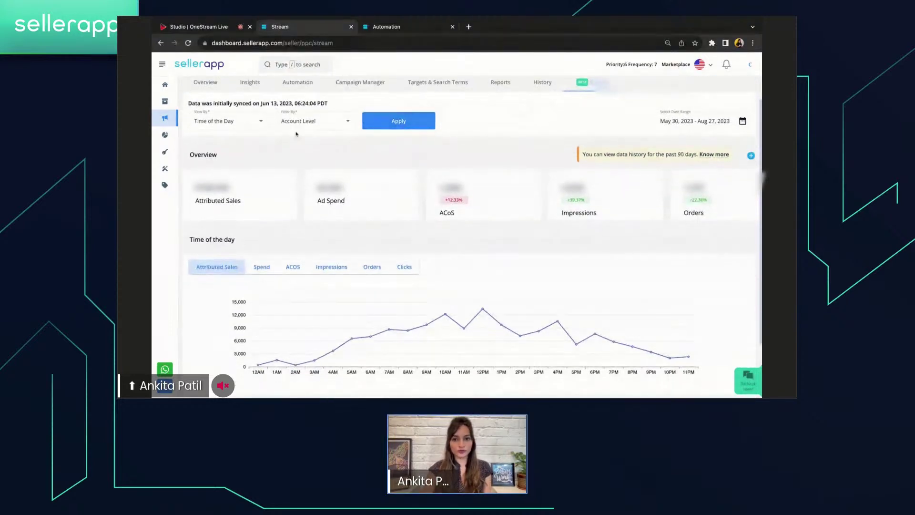
mouse_move(454, 200)
scroll(203, 283, down, 2)
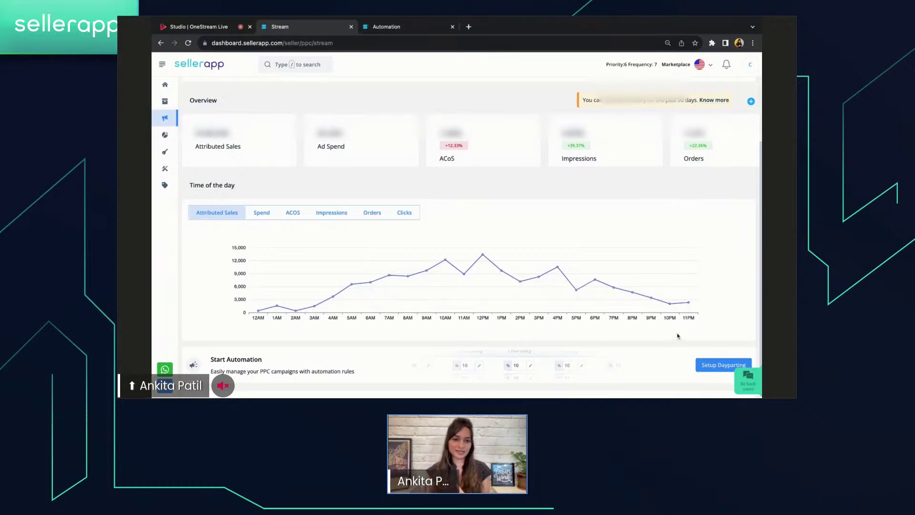
mouse_move(482, 249)
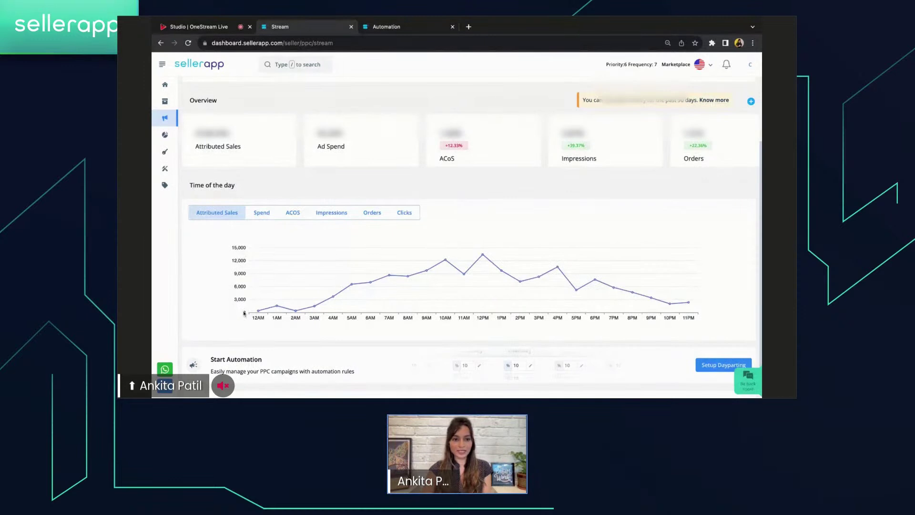
click(262, 213)
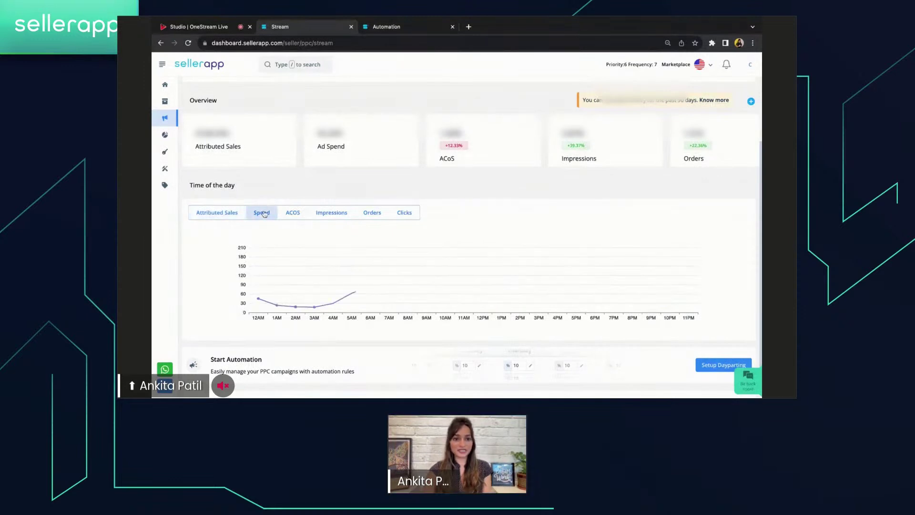
click(299, 215)
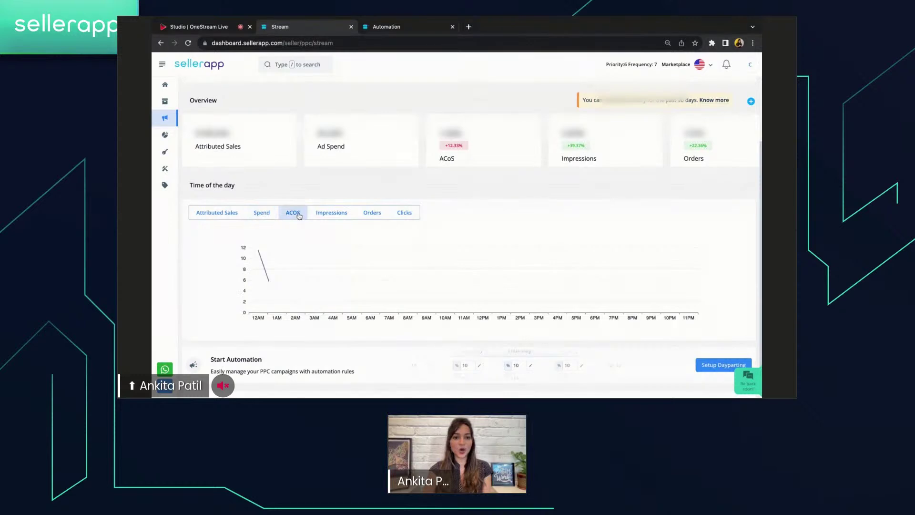
click(335, 214)
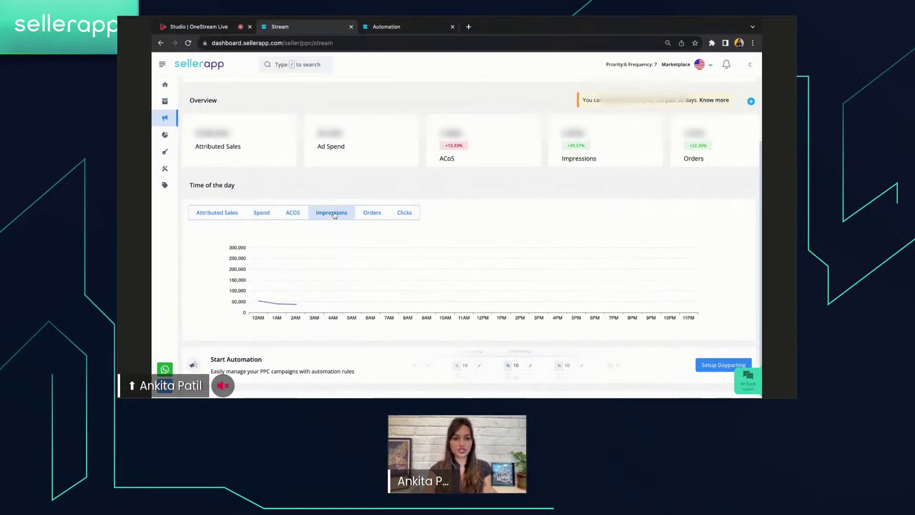
click(371, 215)
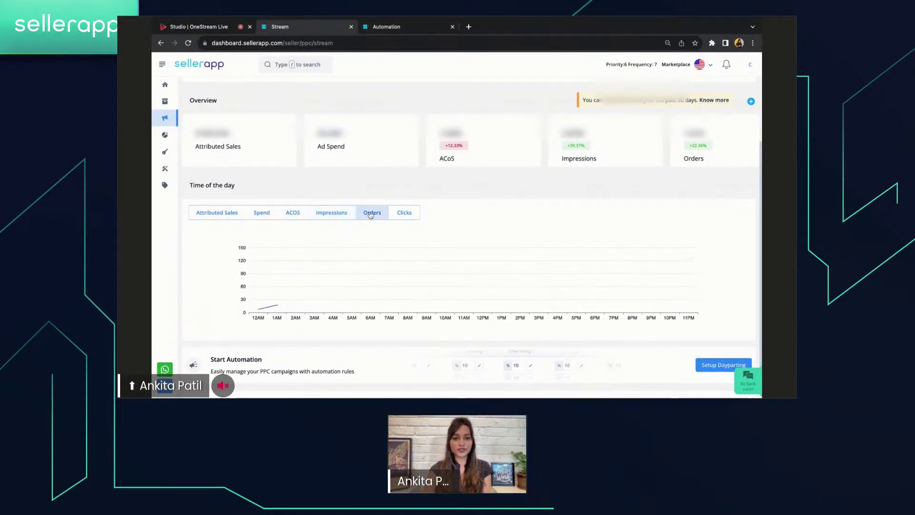
click(411, 216)
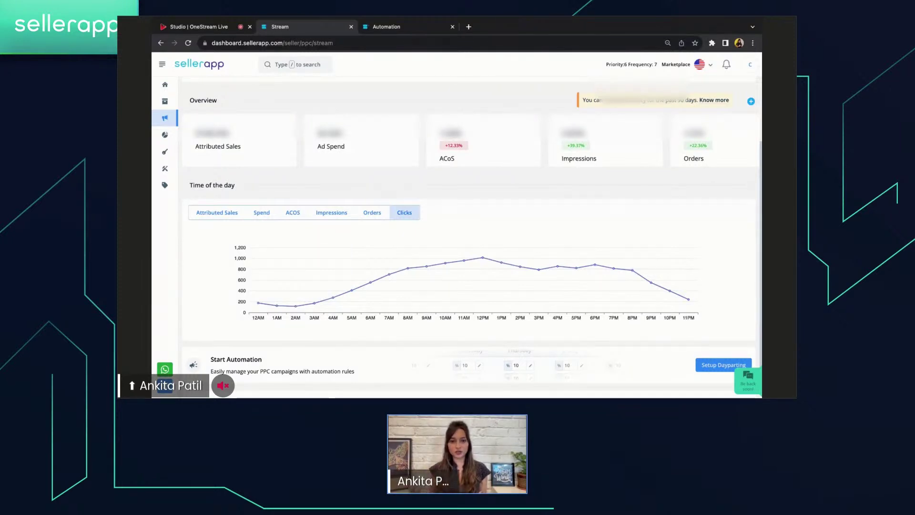
click(334, 215)
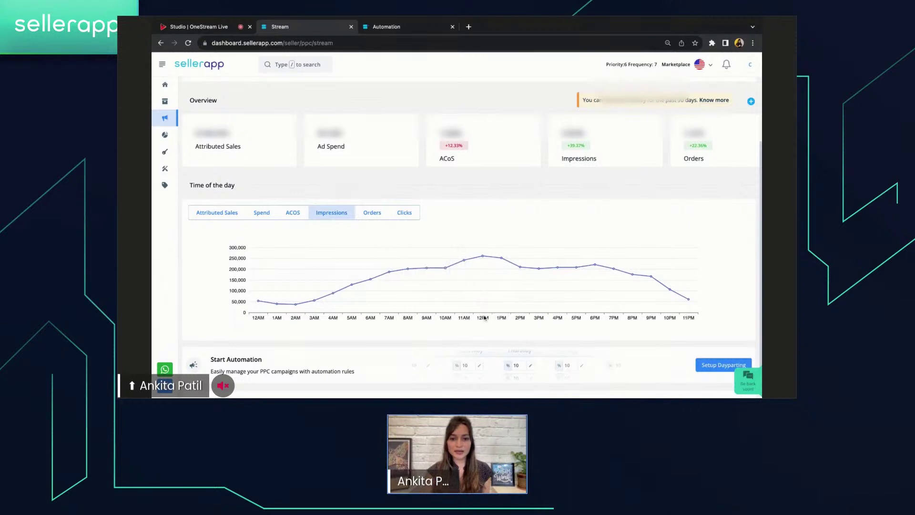
mouse_move(483, 313)
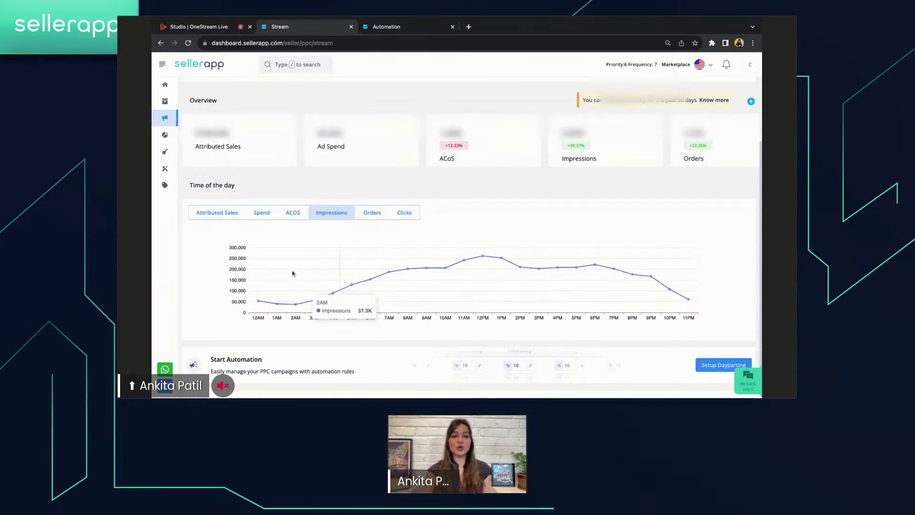
scroll(292, 273, up, 1)
scroll(293, 273, up, 1)
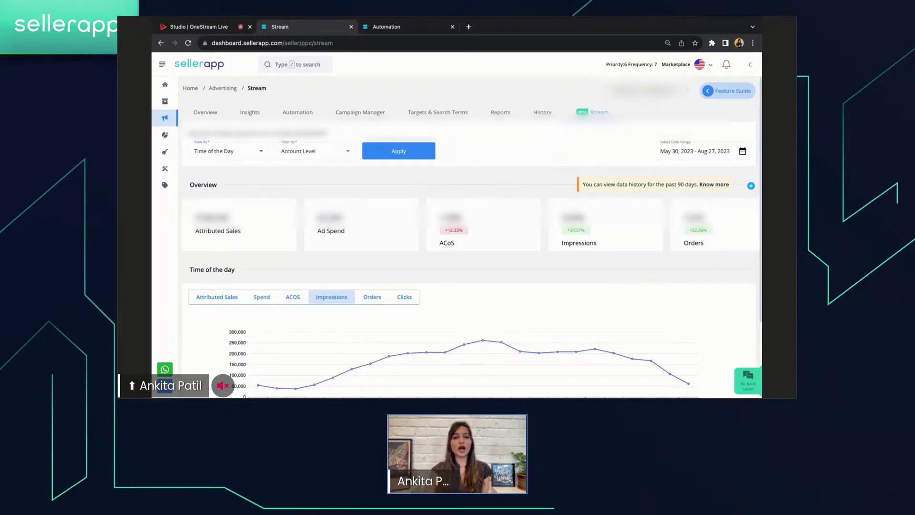
Create a blank Dayparting rule from the Automation Blueprint's Budget Management template
click(408, 29)
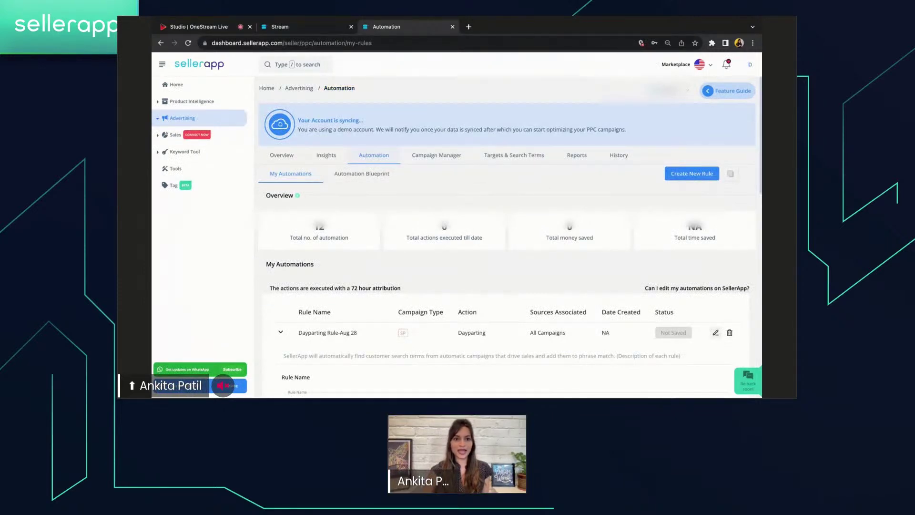
click(354, 174)
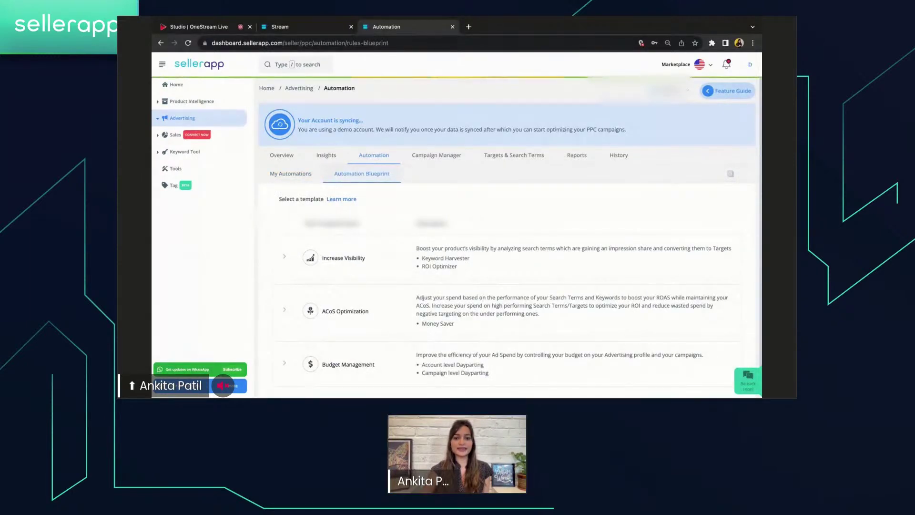
click(579, 358)
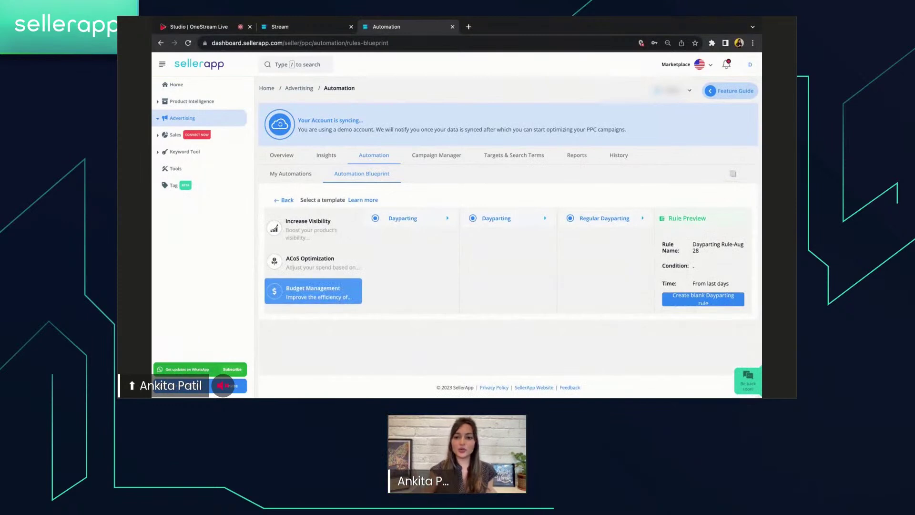
click(720, 303)
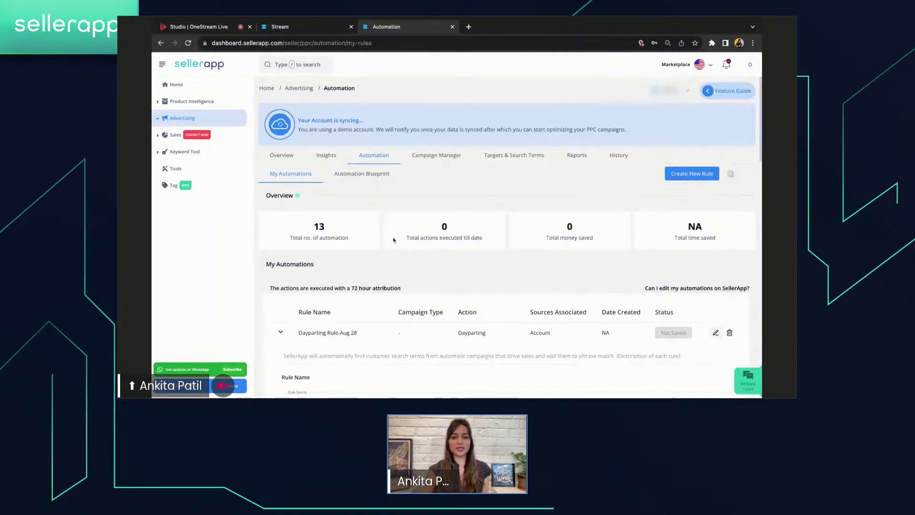
Set Step 1 to Campaign Level, Sponsored Products, All Campaigns, and confirm it
scroll(394, 240, down, 3)
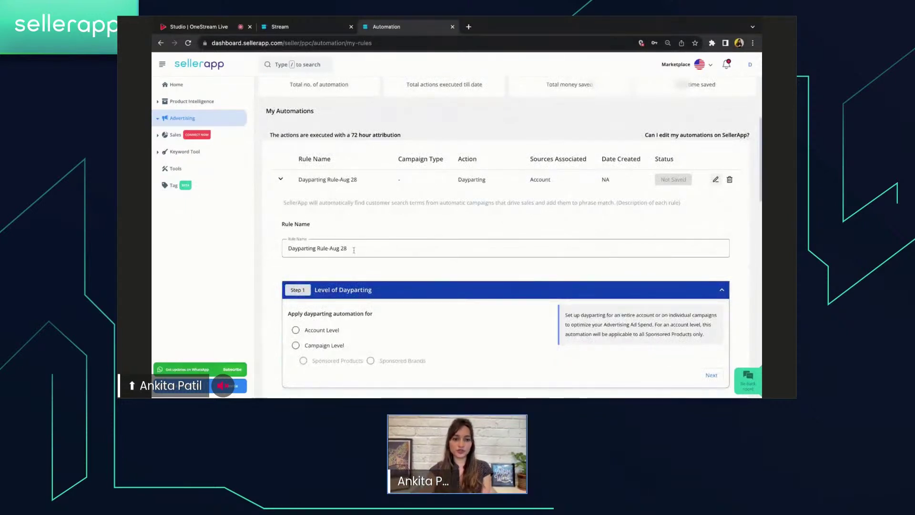
scroll(357, 245, down, 2)
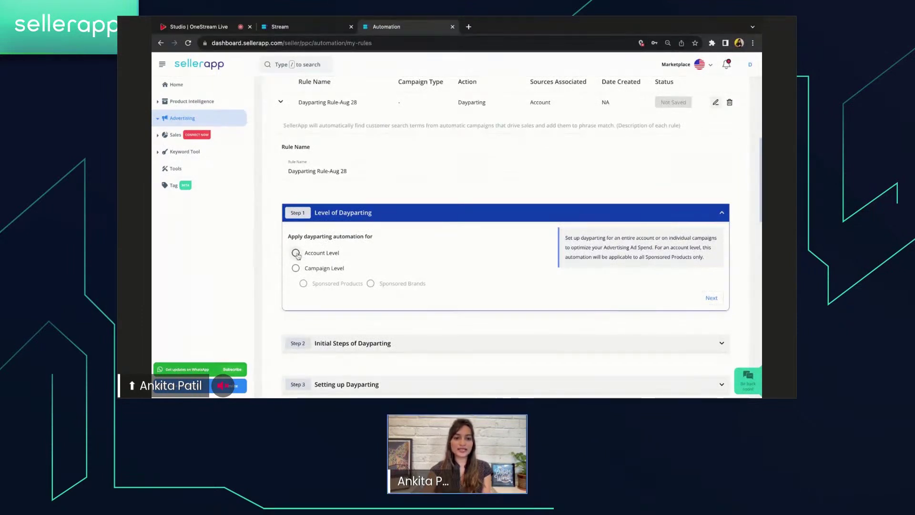
click(296, 268)
click(304, 284)
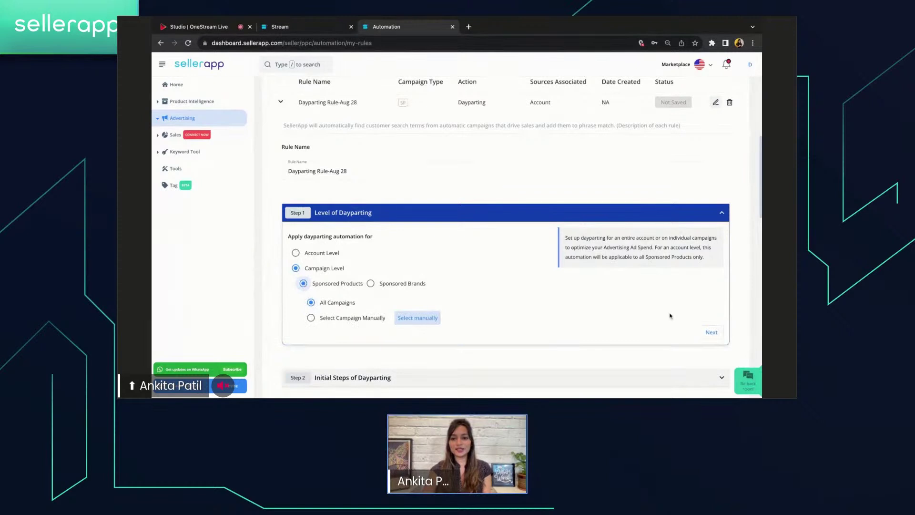
click(713, 332)
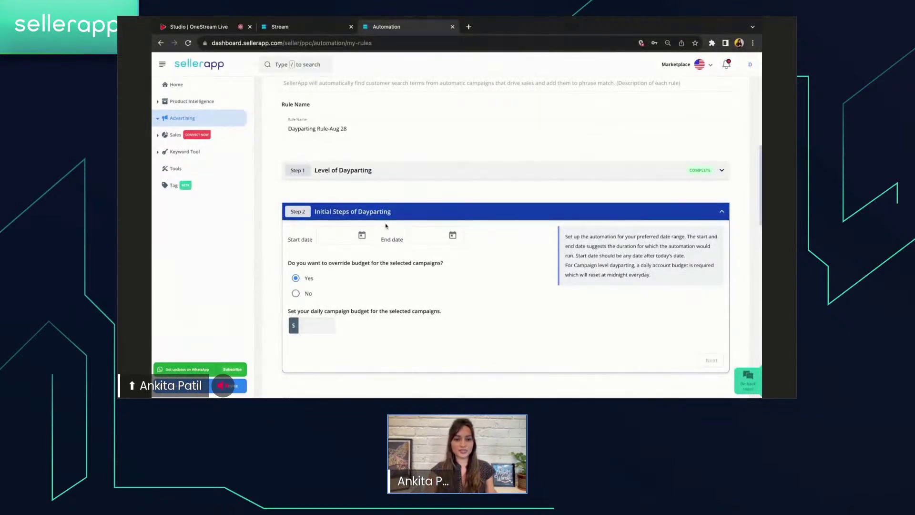
Set the rule's start date to 8/29/2023 and end date to 8/31/2023
click(362, 235)
click(361, 375)
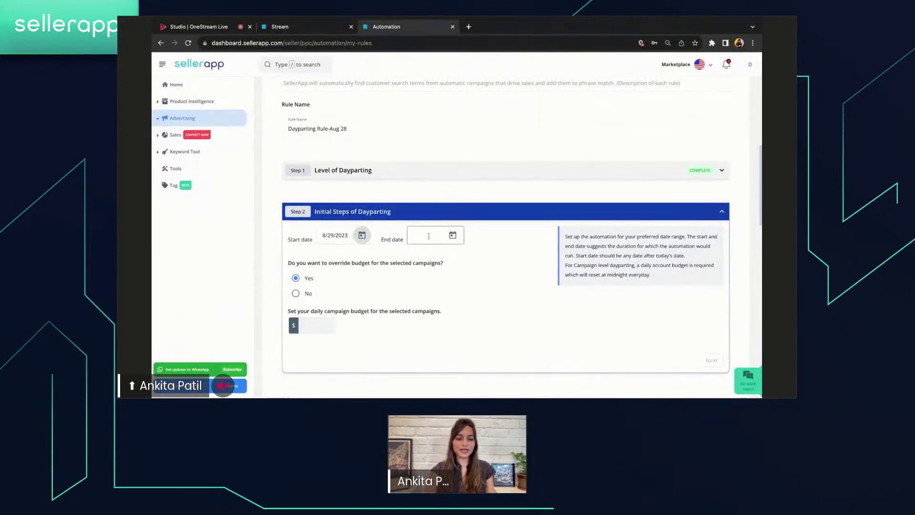
click(452, 236)
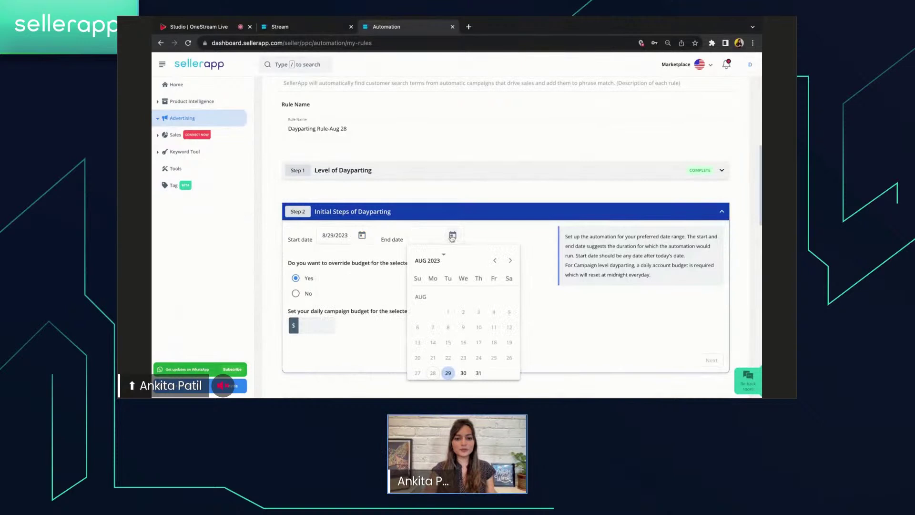
click(479, 373)
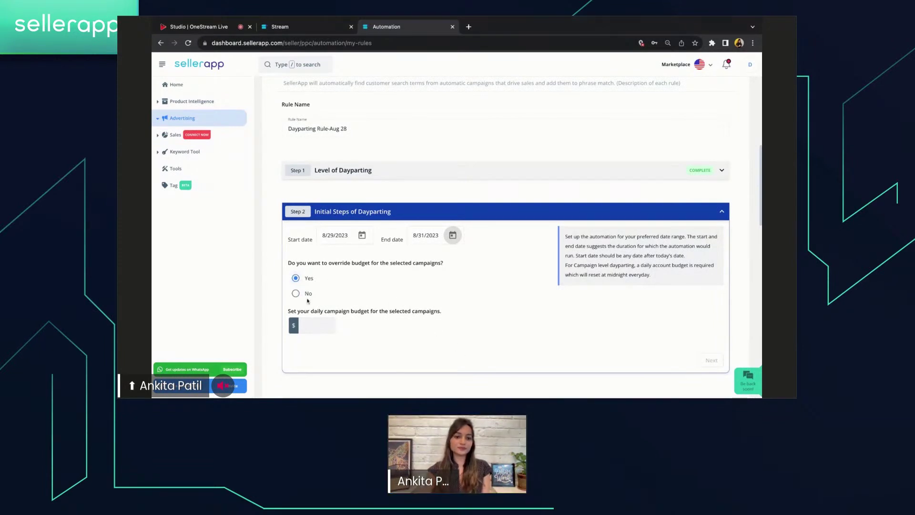
Enter a daily campaign budget of 5 and choose No for budget override
click(332, 325)
text(2)
key(BackSpace)
text(5)
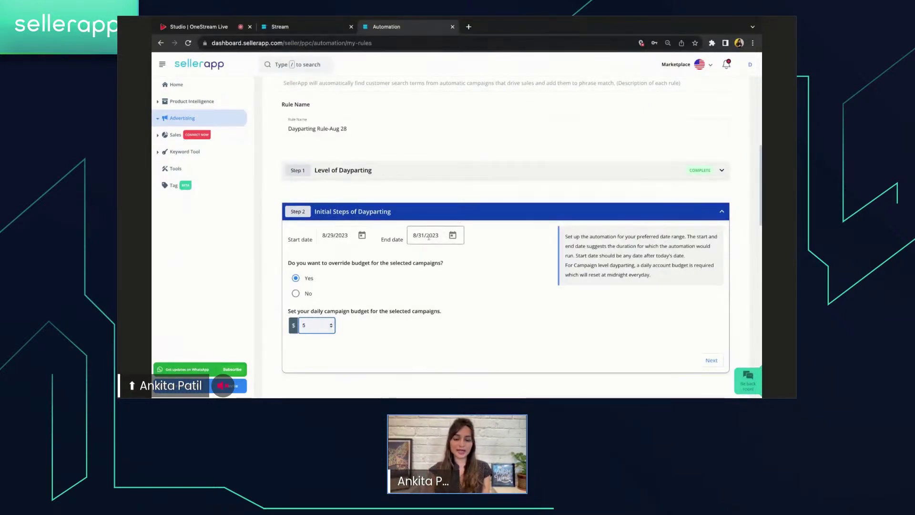
click(296, 293)
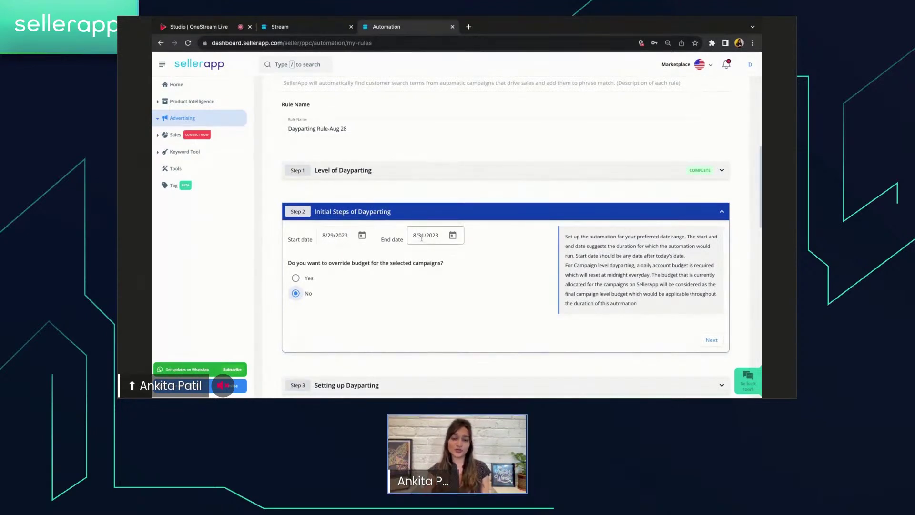
Confirm the date step and set a 5% budget for the 00:00 hour
click(712, 340)
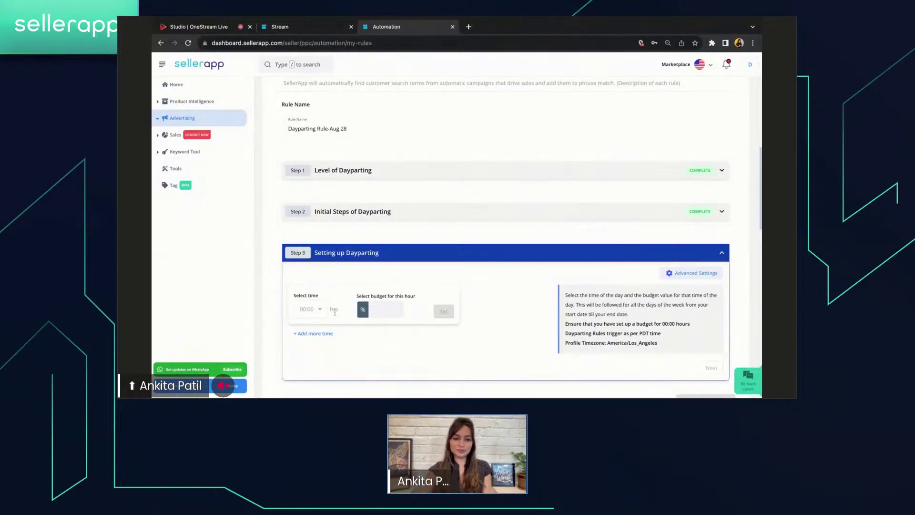
click(400, 311)
text(4)
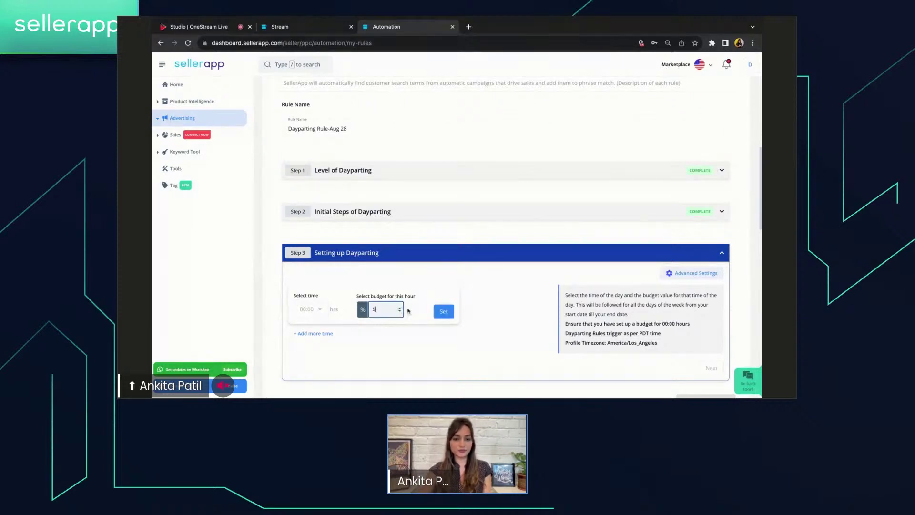
click(446, 315)
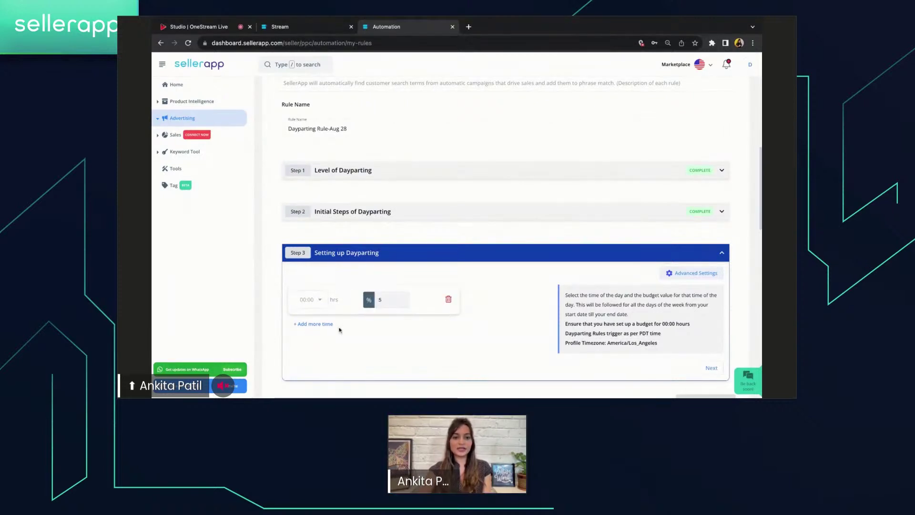
Add a second hourly budget row at 19:00 with 6%
click(301, 328)
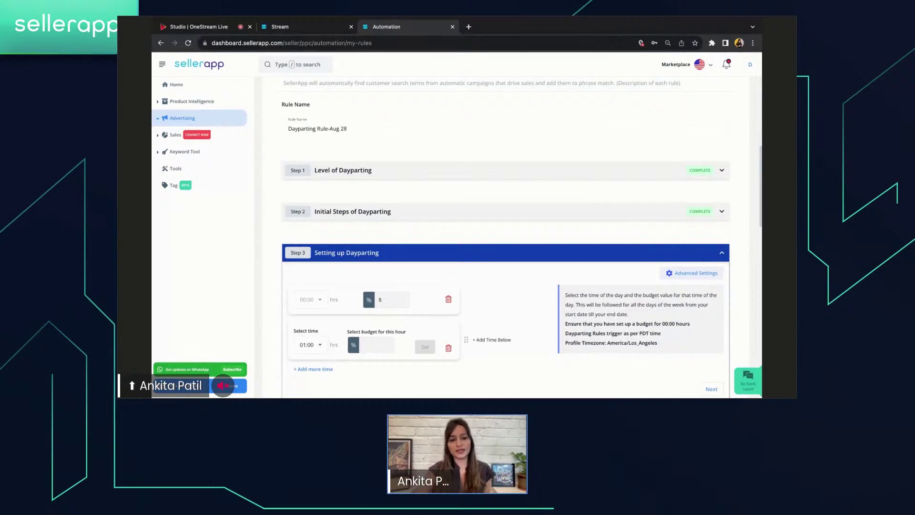
click(315, 346)
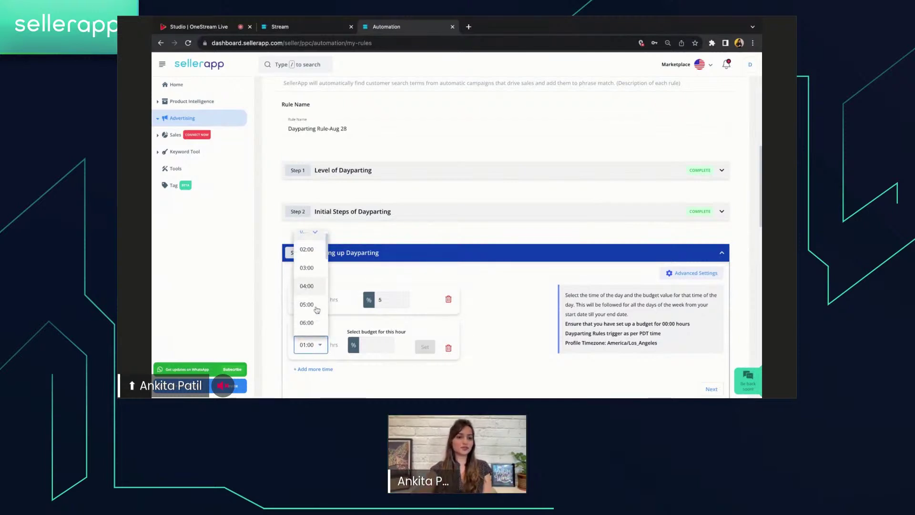
scroll(317, 310, down, 5)
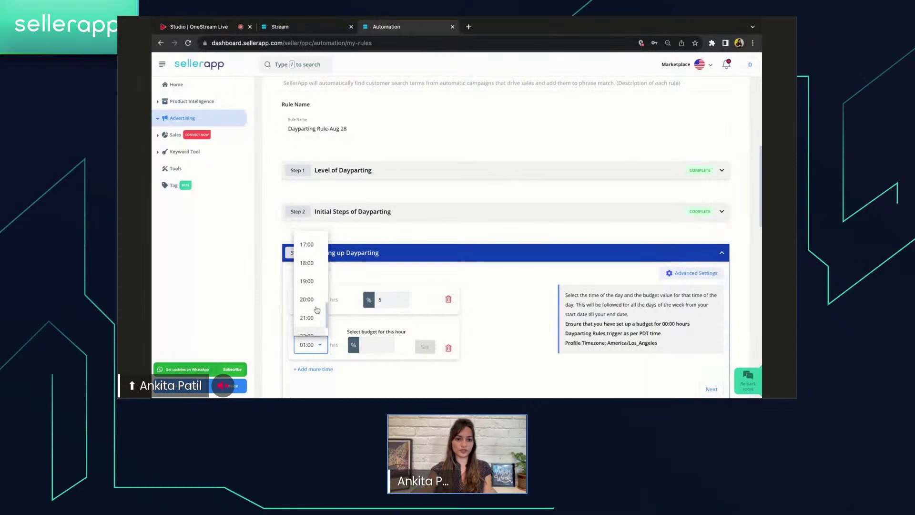
click(314, 284)
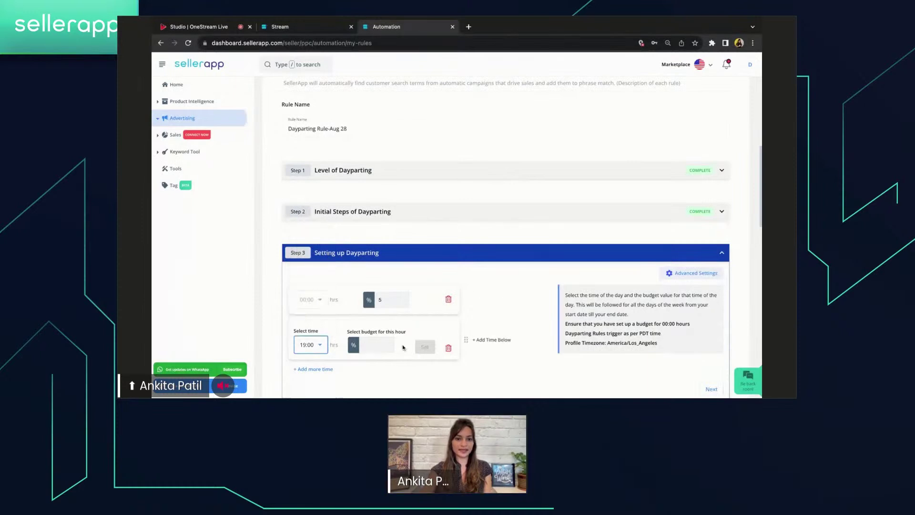
click(377, 345)
text(6)
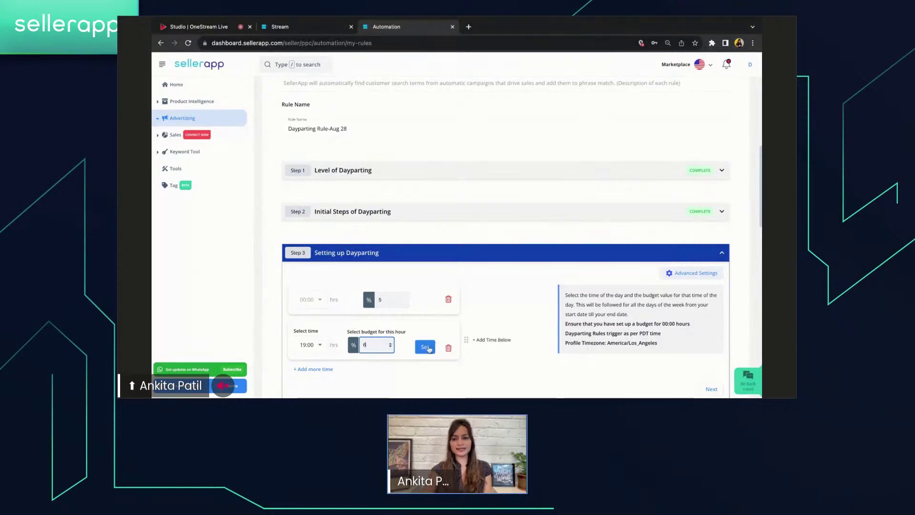
click(426, 347)
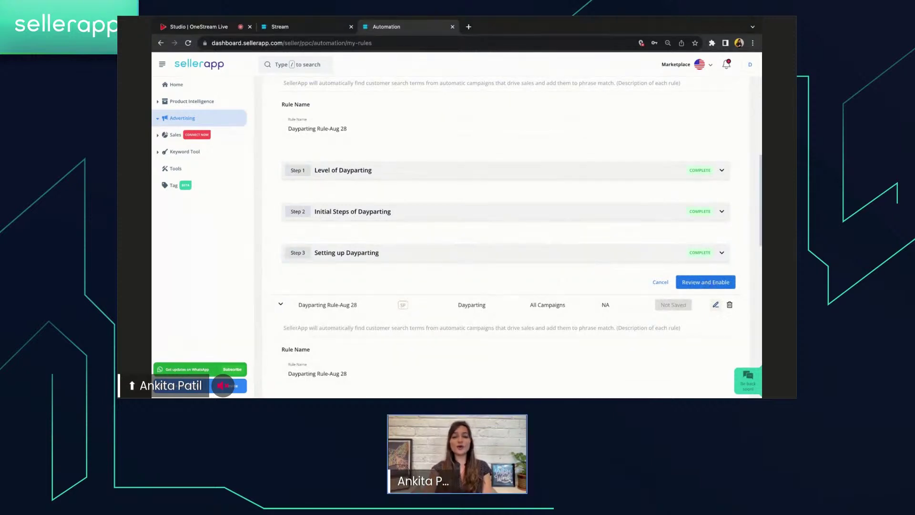
scroll(414, 206, up, 1)
scroll(414, 206, up, 5)
scroll(414, 206, up, 2)
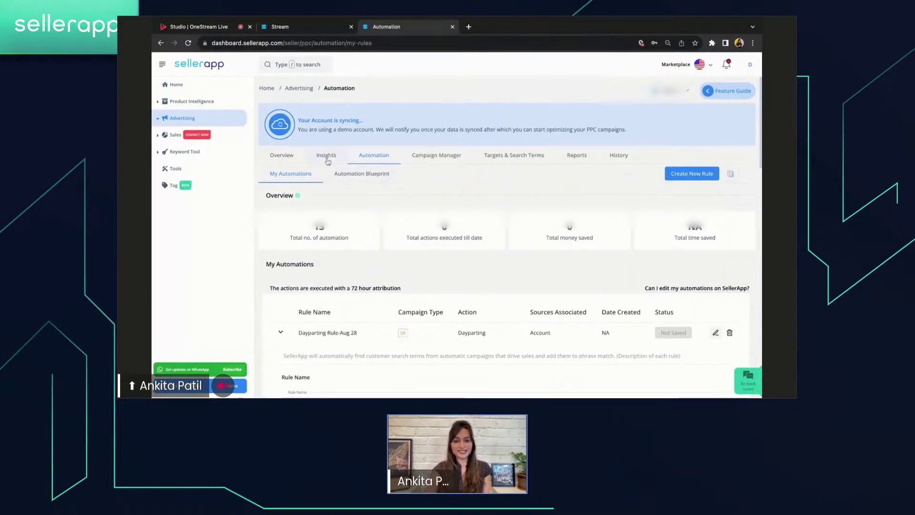
Return to the Stream page to view the hourly Impressions chart
click(299, 30)
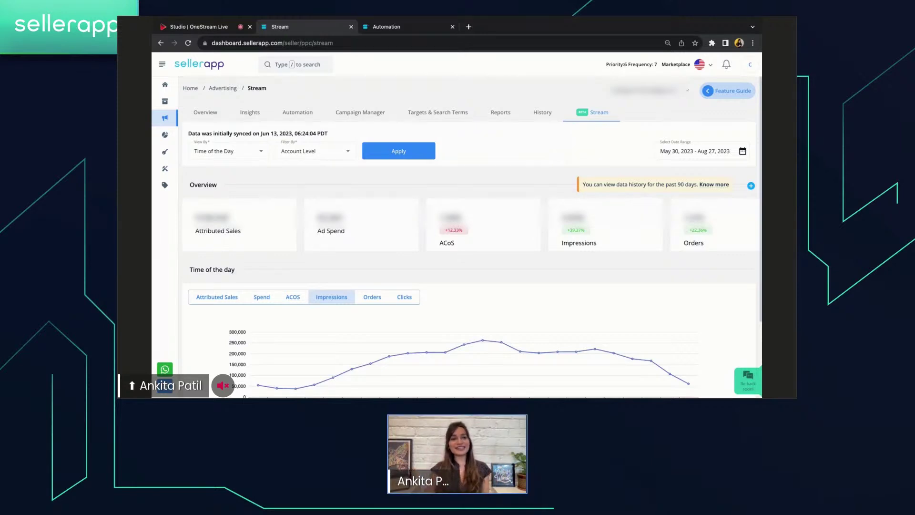
click(189, 27)
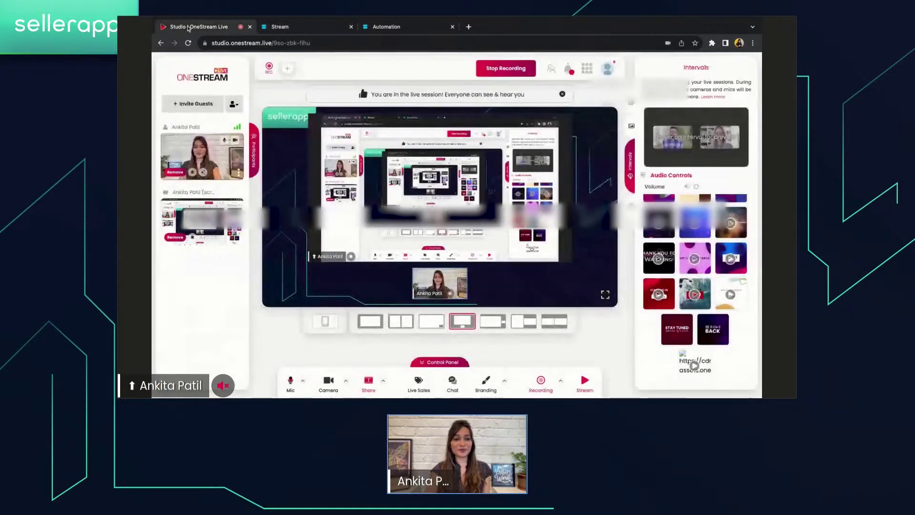